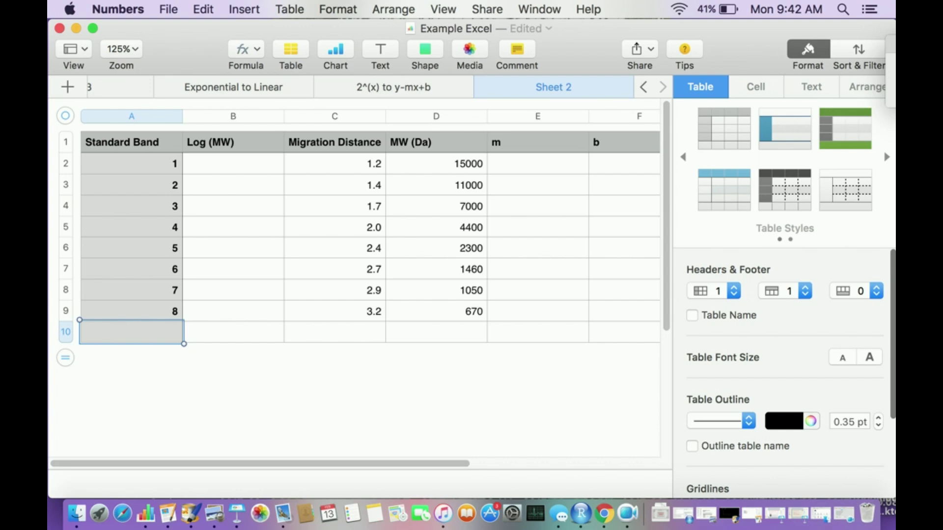
- Add the unit "(cm)" to the Migration Distance column header
click(334, 142)
text((cm0)
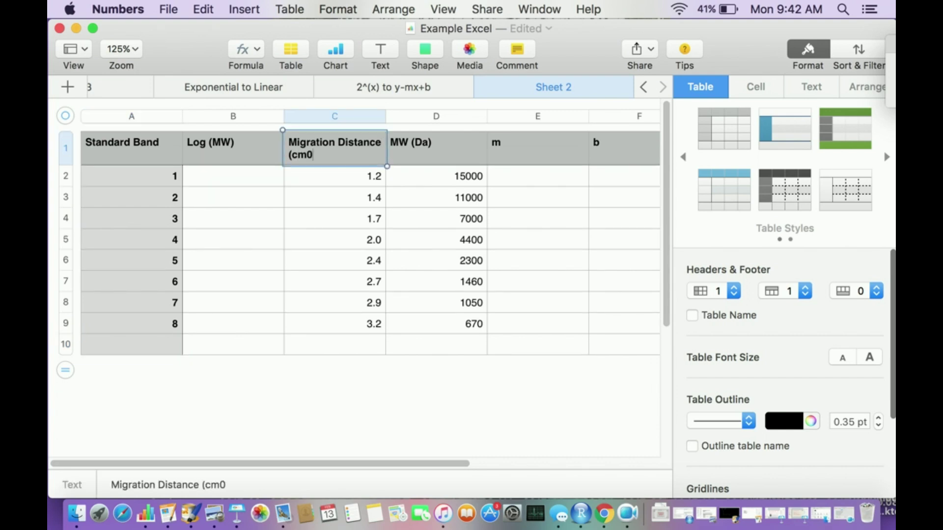
key(BackSpace)
text())
key(Return)
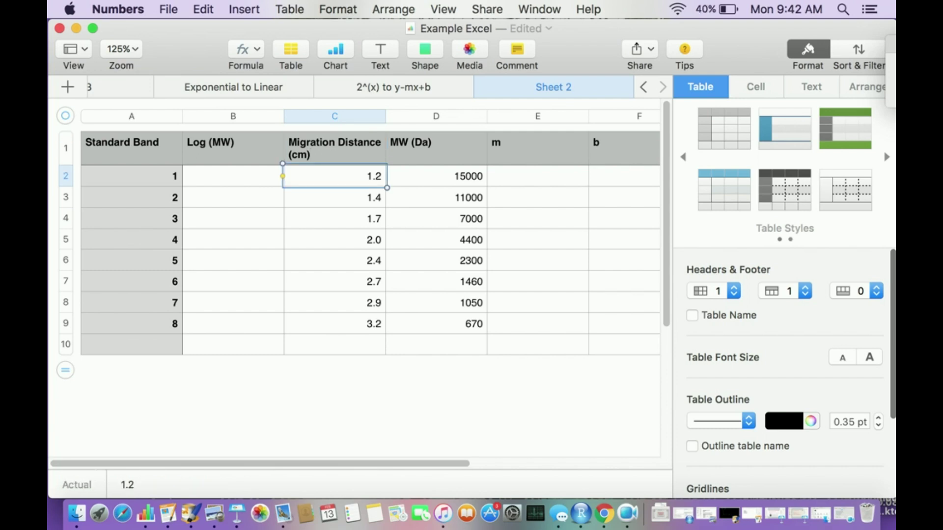
- Review the standard band numbers in column A and the molecular weights in the MW (Da) column
click(131, 176)
key(Down)
key(Down)
key(Down)
key(Down)
key(Down)
key(Down)
key(Down)
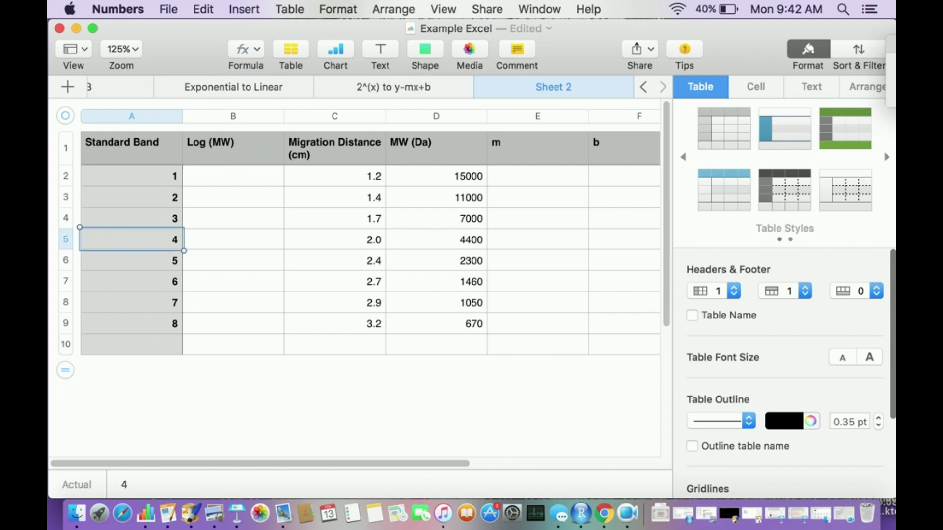
click(436, 175)
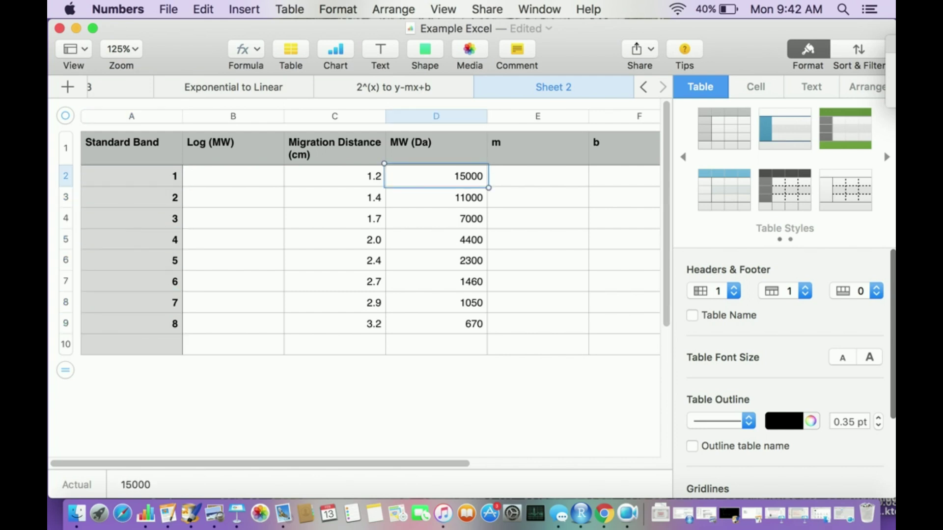
key(Down)
key(Down)
key(Down)
key(Down)
key(Down)
key(Down)
key(Down)
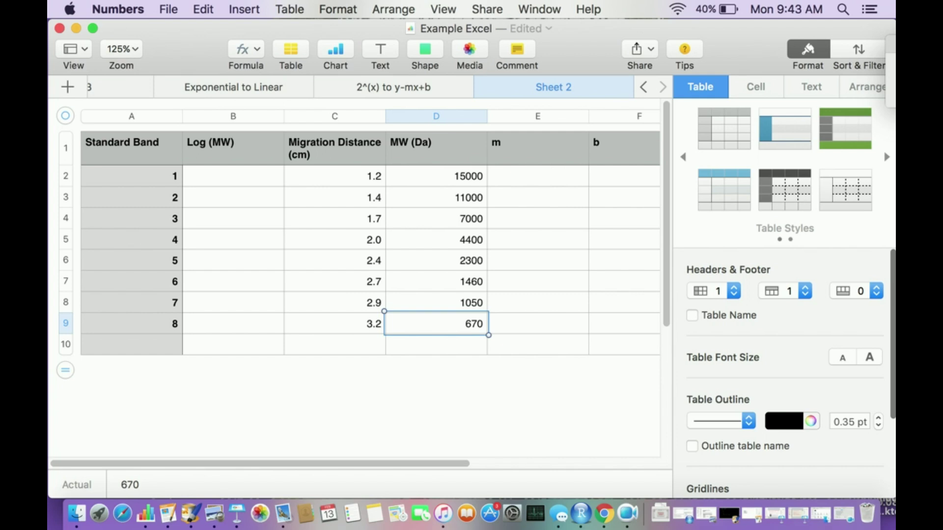
- Insert a 2D Scatter chart of MW (Da) against Migration Distance (cm) from cells C1 to D9
click(335, 147)
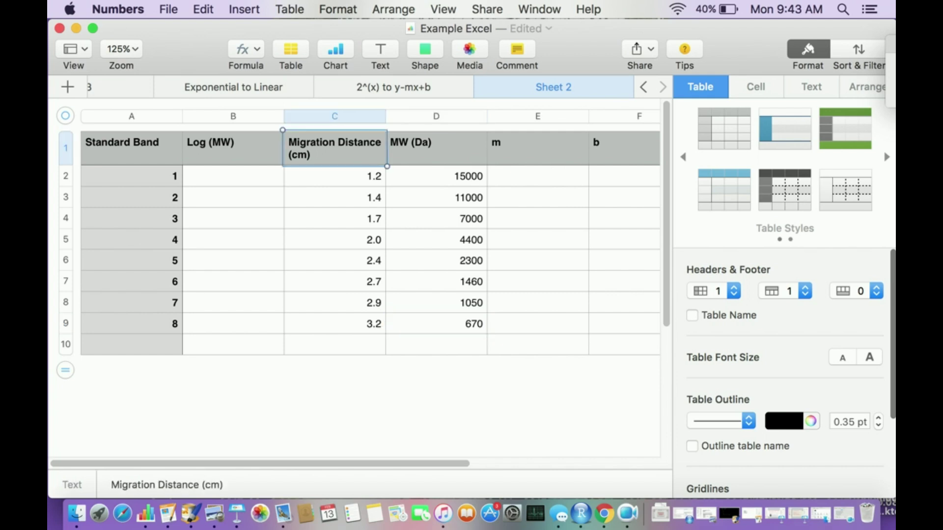
drag(334, 148, 436, 324)
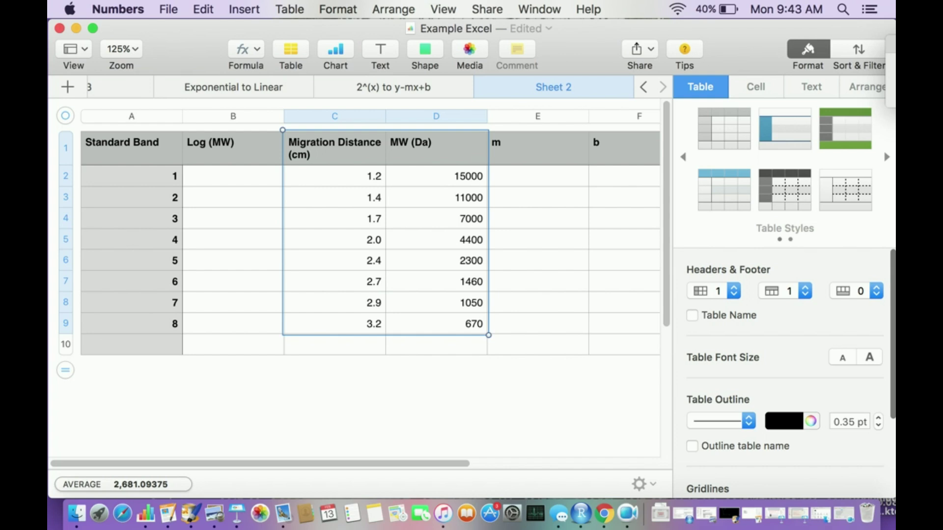
click(335, 148)
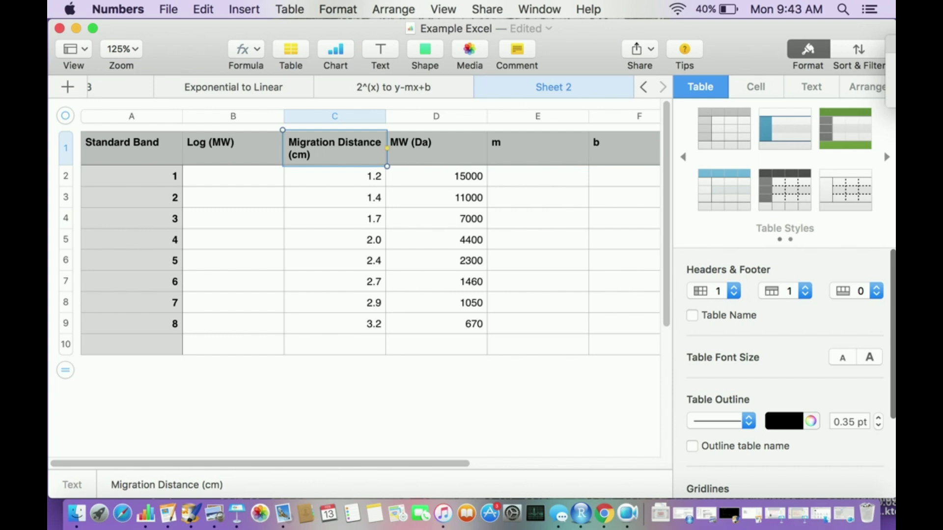
click(335, 176)
drag(335, 147, 442, 323)
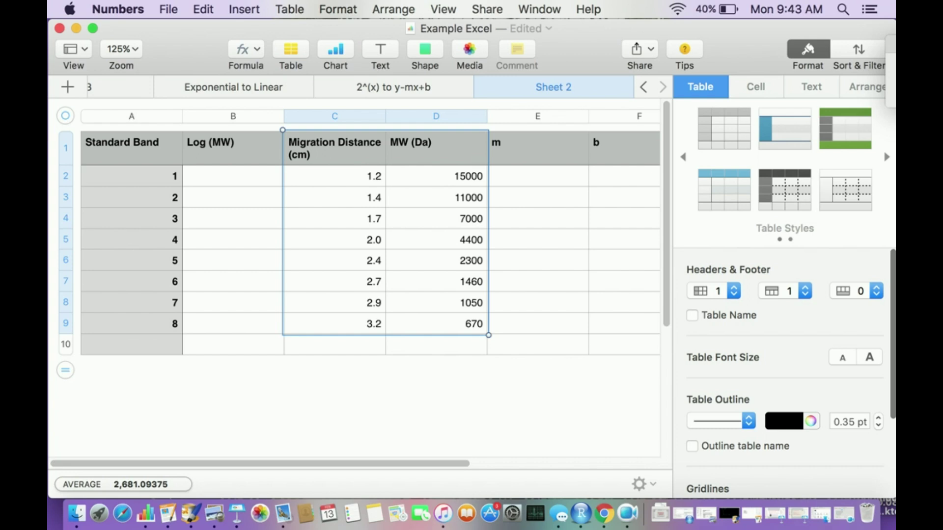
click(244, 8)
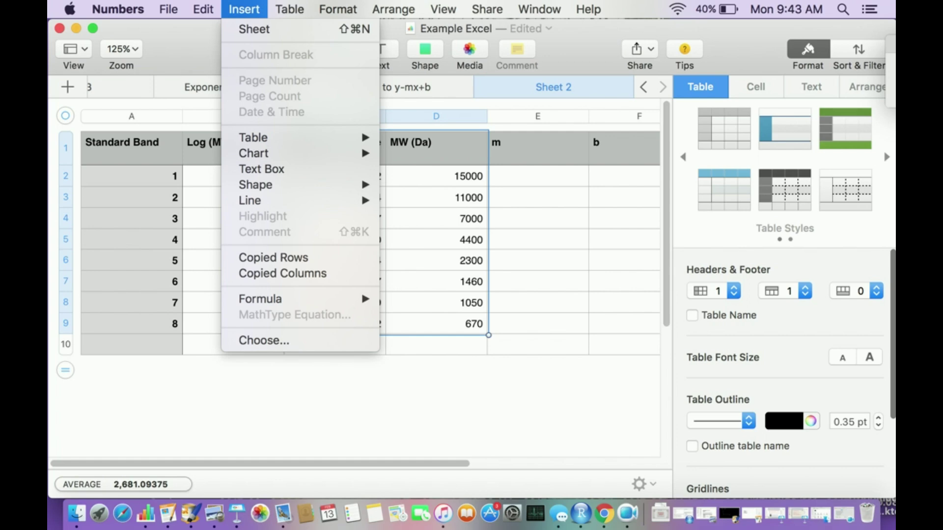
mouse_move(301, 154)
click(425, 227)
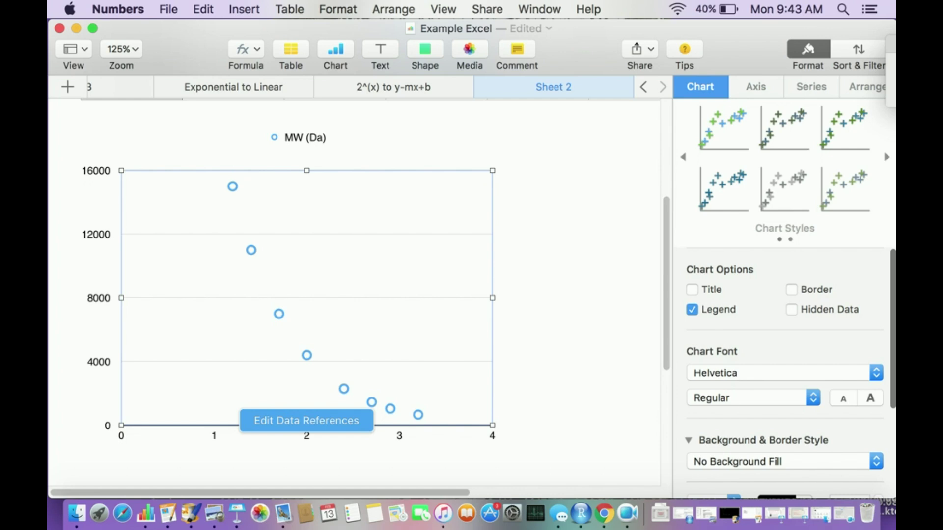
- Delete the scatter chart of molecular weight and return to the data table
key(Delete)
drag(441, 220, 513, 99)
click(436, 175)
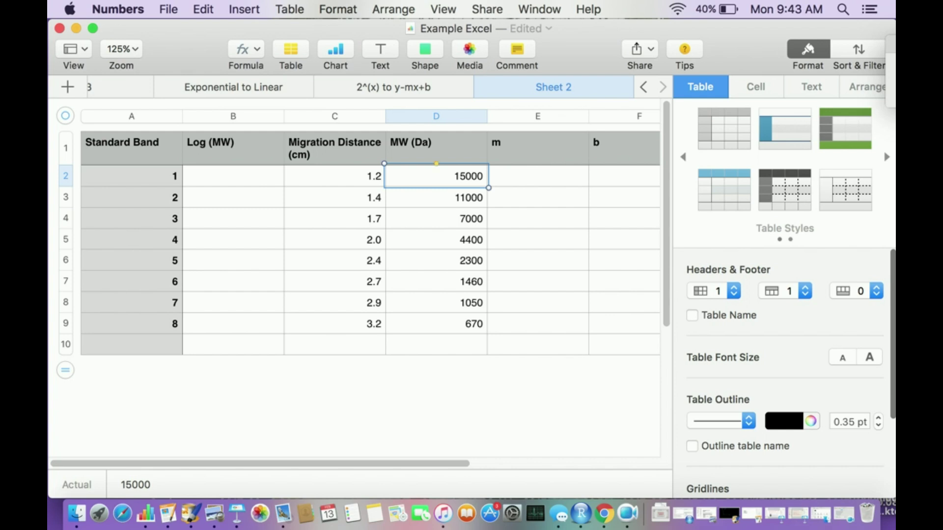
- Enter a LOG10 formula in cell B2 that references the molecular weight in D2
click(232, 176)
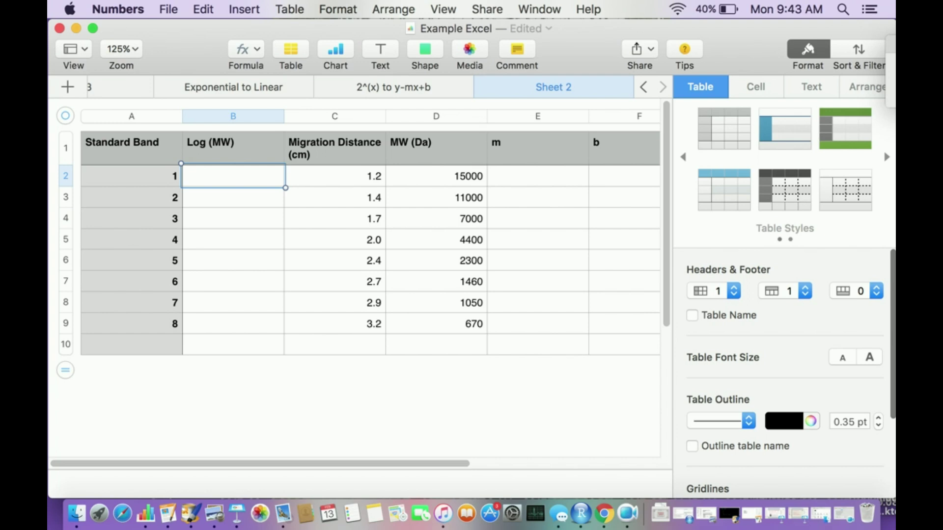
text(=)
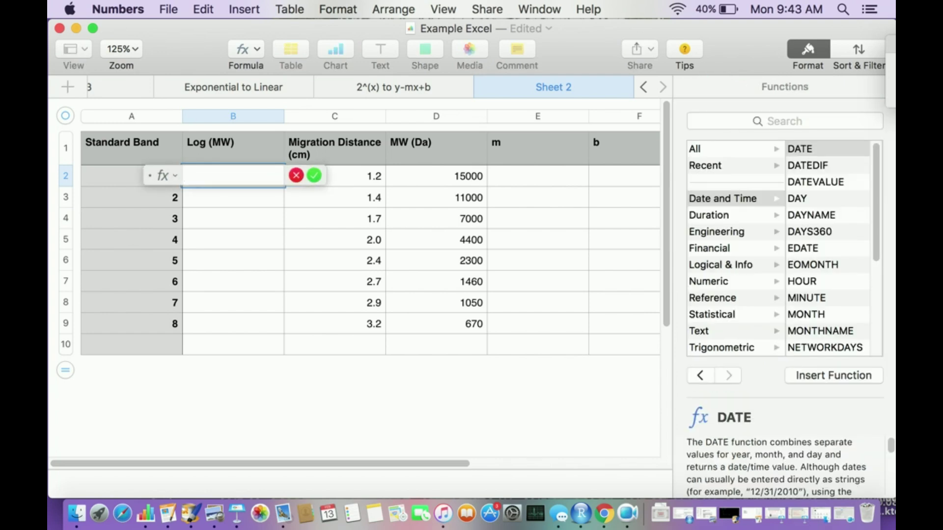
text(log)
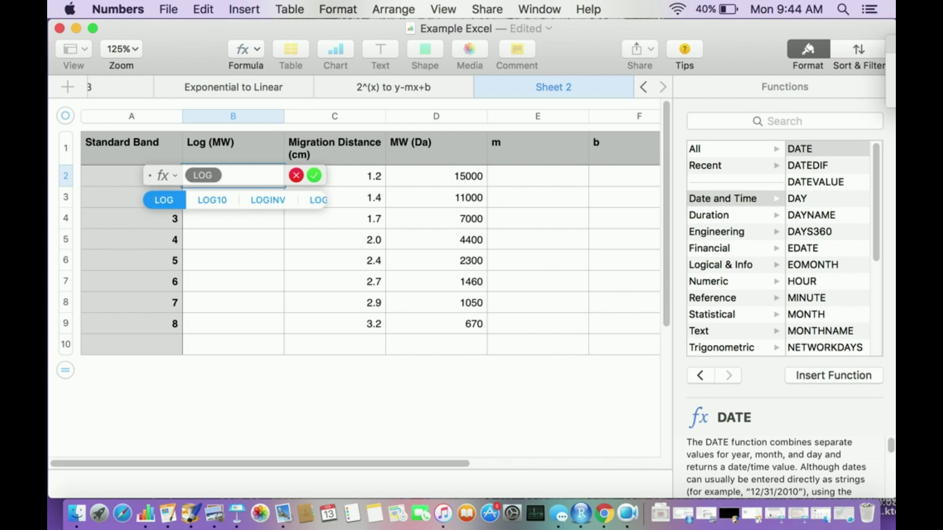
text(10()
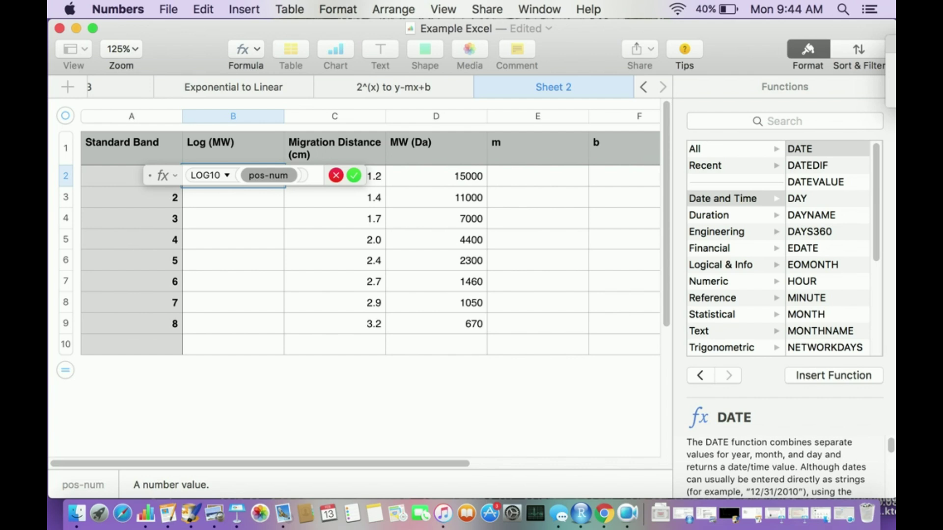
click(393, 170)
key(Return)
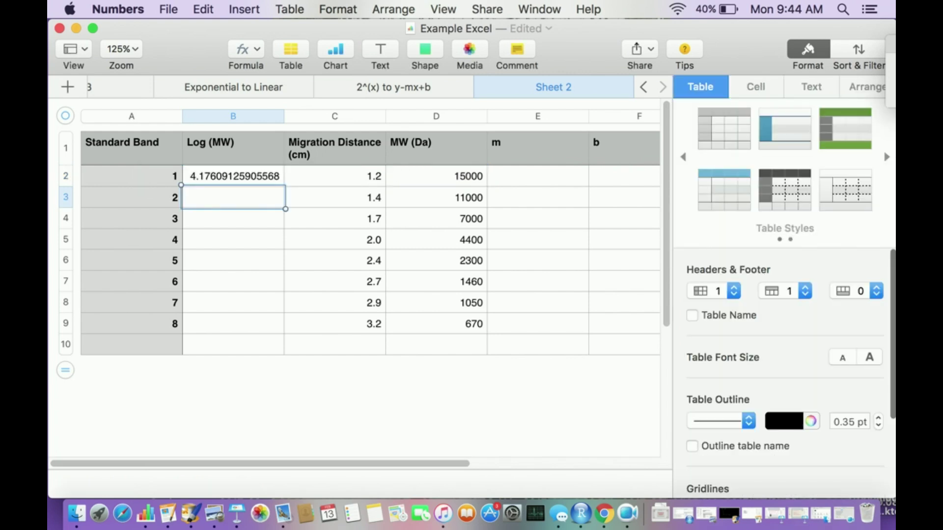
- Fill the LOG10 formula from B2 down through B9 for all eight standard bands
click(233, 176)
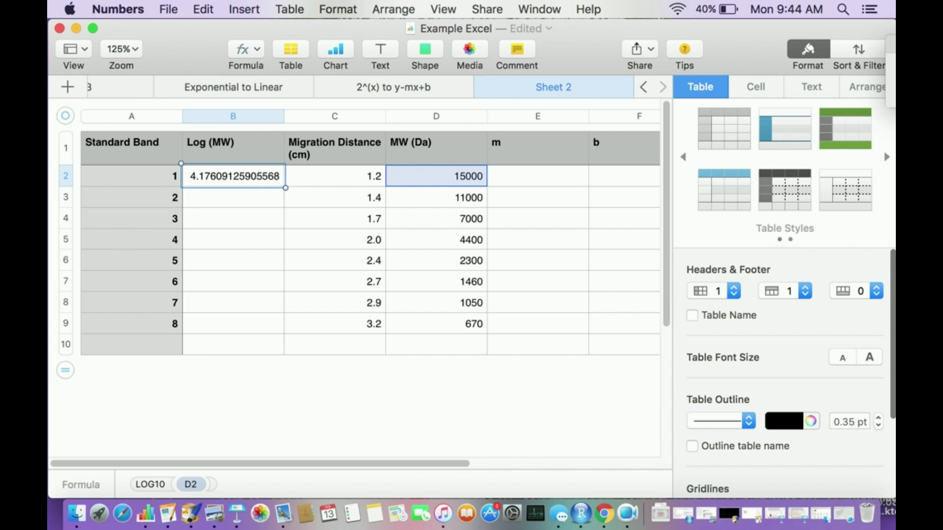
mouse_move(234, 188)
drag(233, 189, 234, 334)
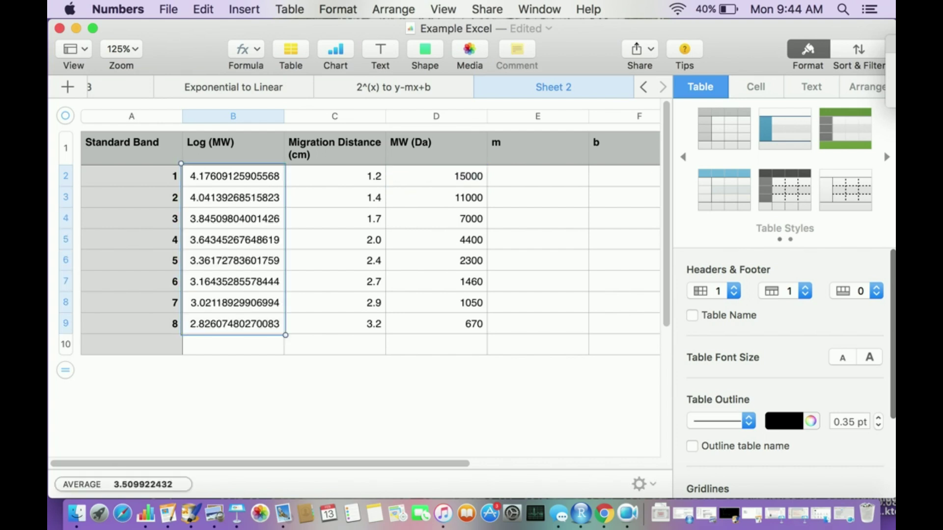
click(436, 303)
click(538, 281)
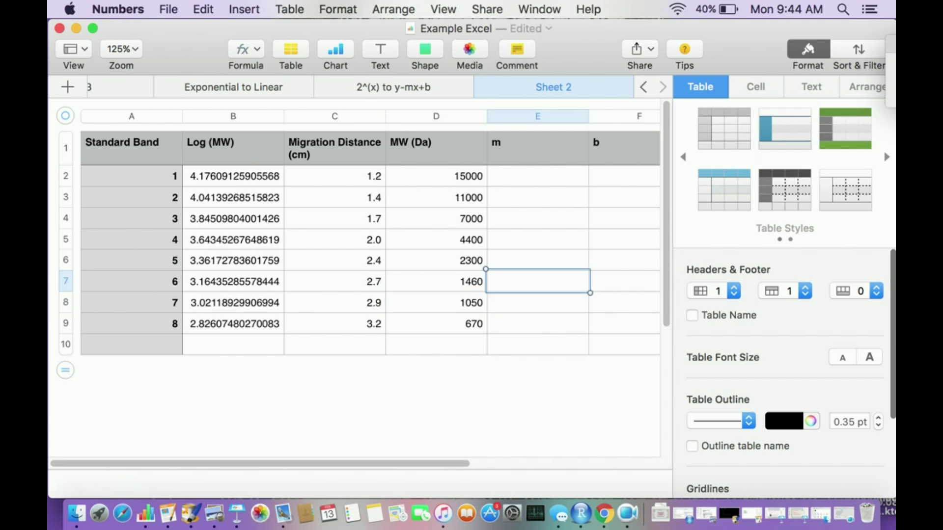
- Insert a new sheet for arranging the chart data
drag(234, 148, 339, 324)
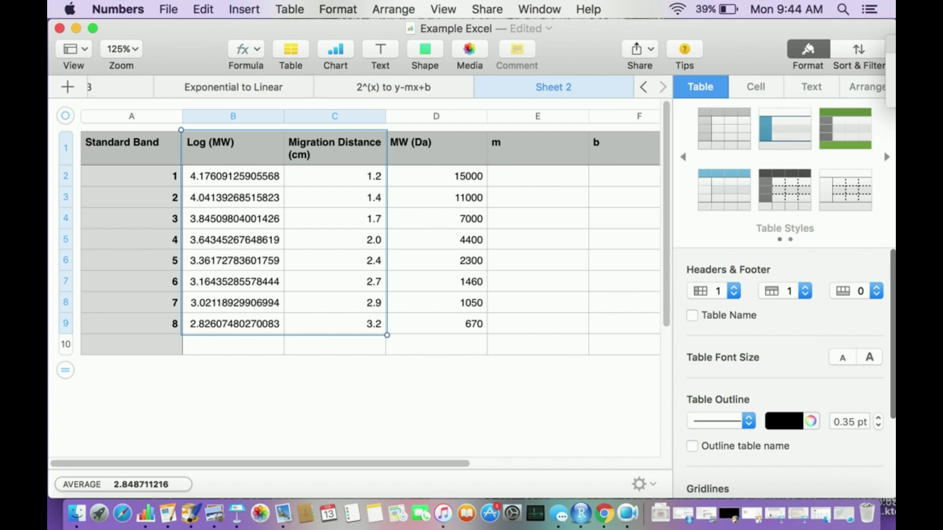
click(437, 148)
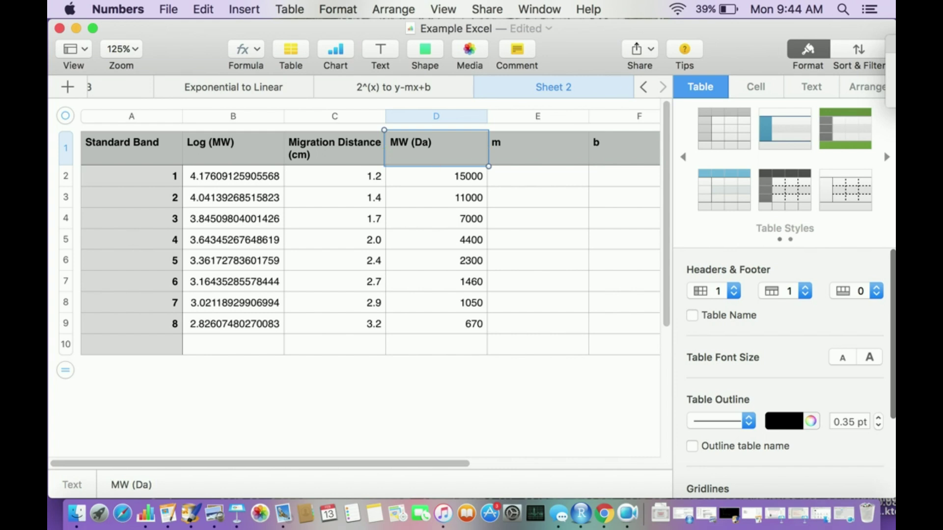
key(shift+super+n)
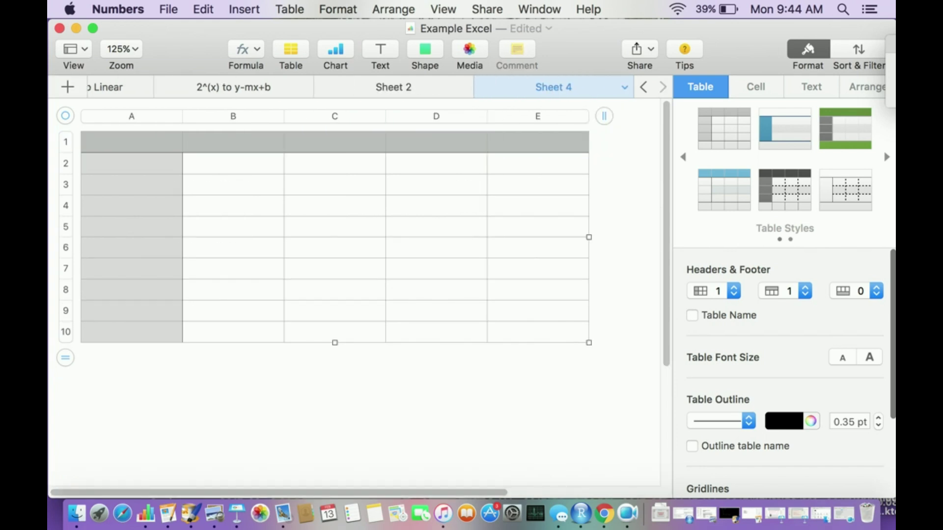
- Copy the Migration Distance (cm) column, C1 to C9, from Sheet 2 into Sheet 4 starting at B1, matching the destination style
click(393, 87)
drag(334, 147, 334, 324)
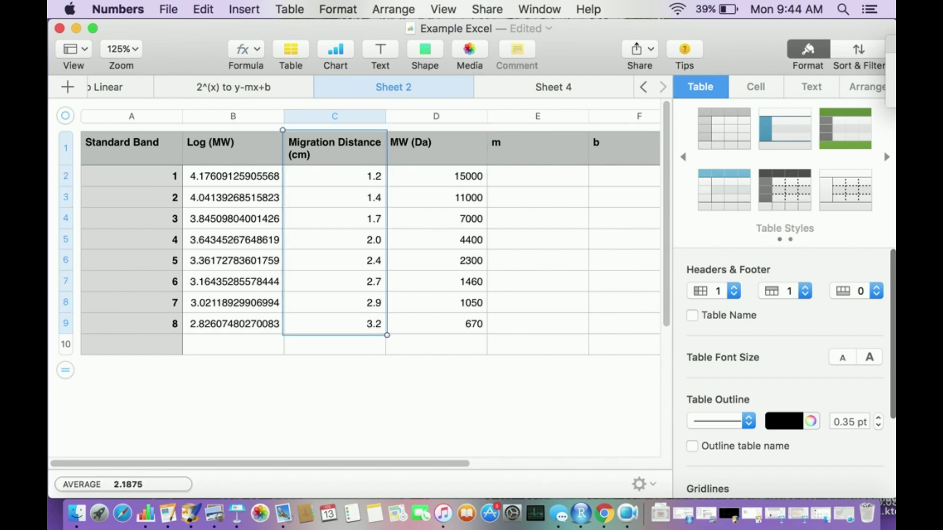
key(super+c)
click(553, 87)
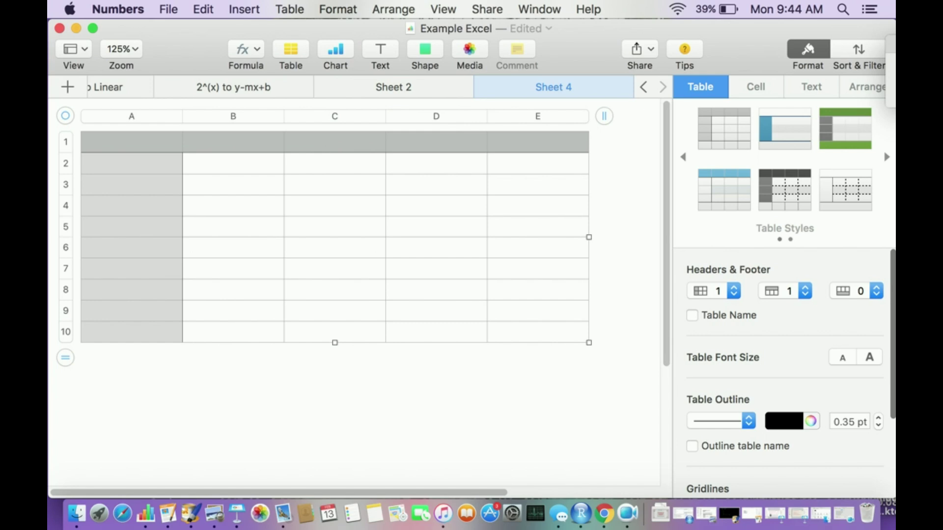
click(234, 142)
click(203, 9)
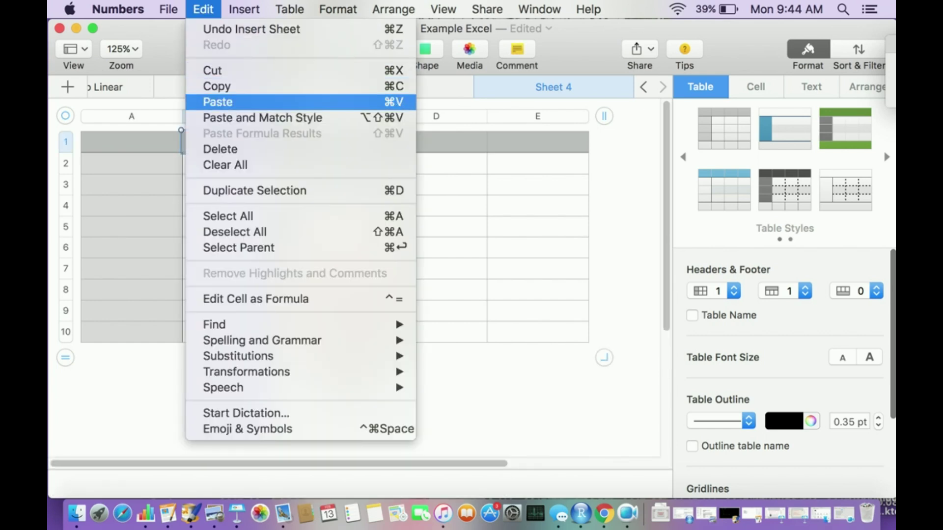
click(266, 118)
- Copy the Log (MW) column, B1 to B9, from Sheet 2 and paste its formula results into Sheet 4 starting at C1
click(334, 148)
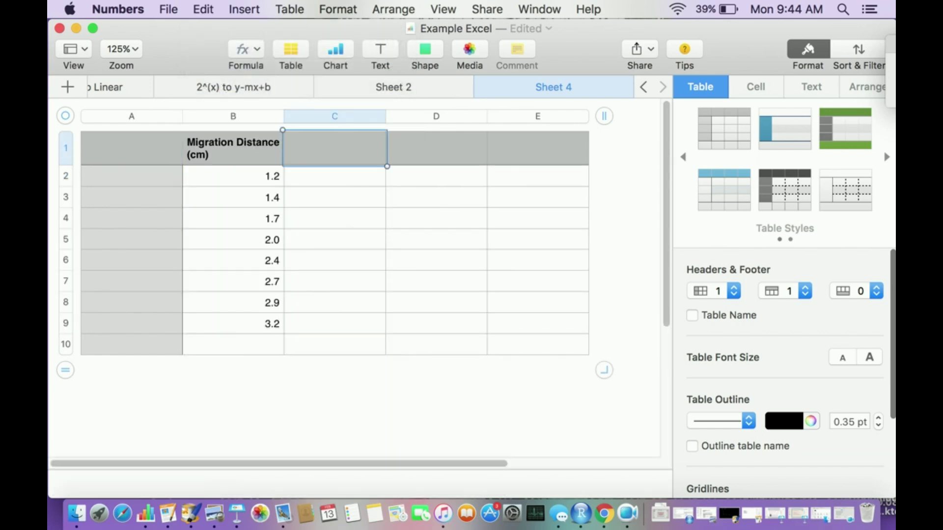
click(393, 87)
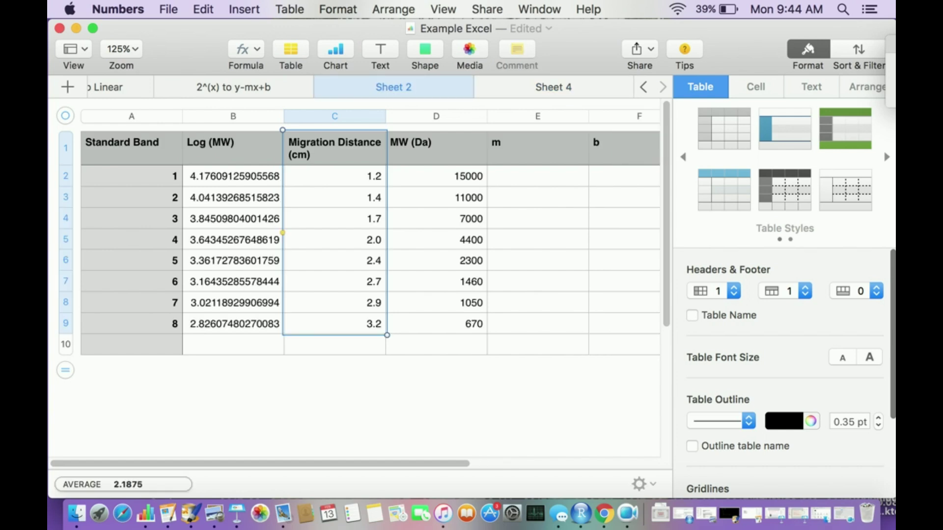
click(234, 147)
drag(233, 147, 233, 323)
click(554, 87)
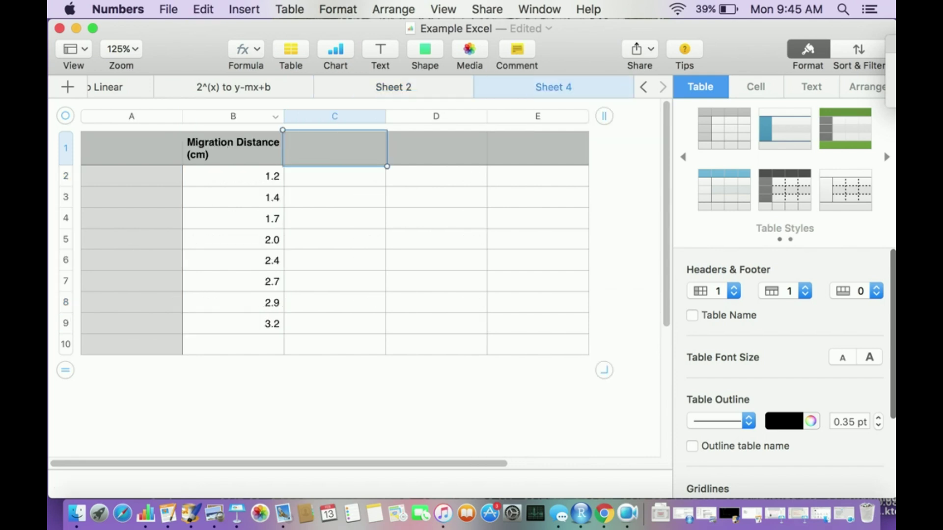
click(203, 9)
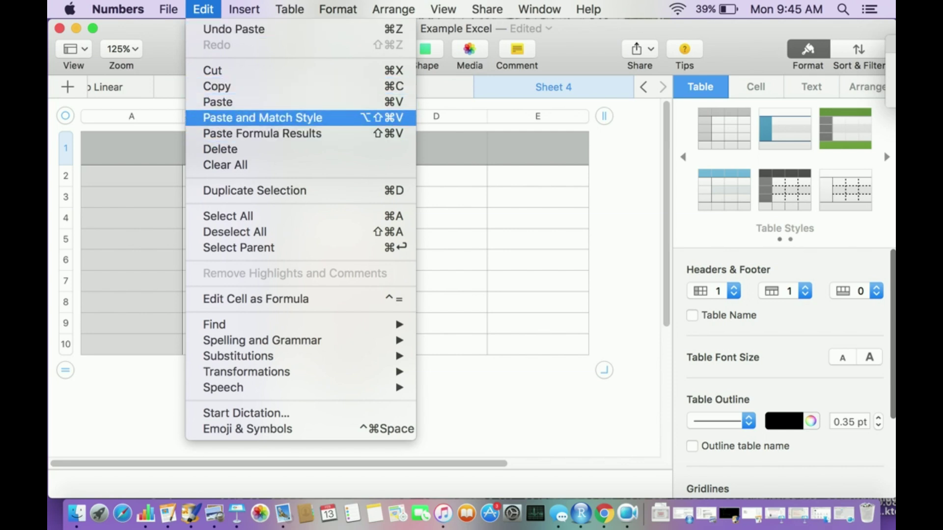
click(263, 133)
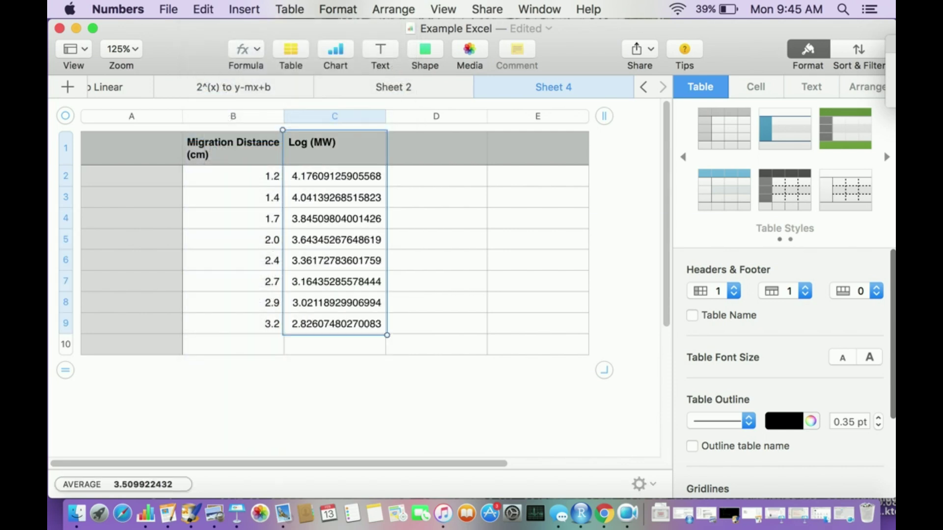
- Insert a 2D Scatter chart of Log (MW) against Migration Distance (cm) from cells B1 to C9 on Sheet 4
click(436, 176)
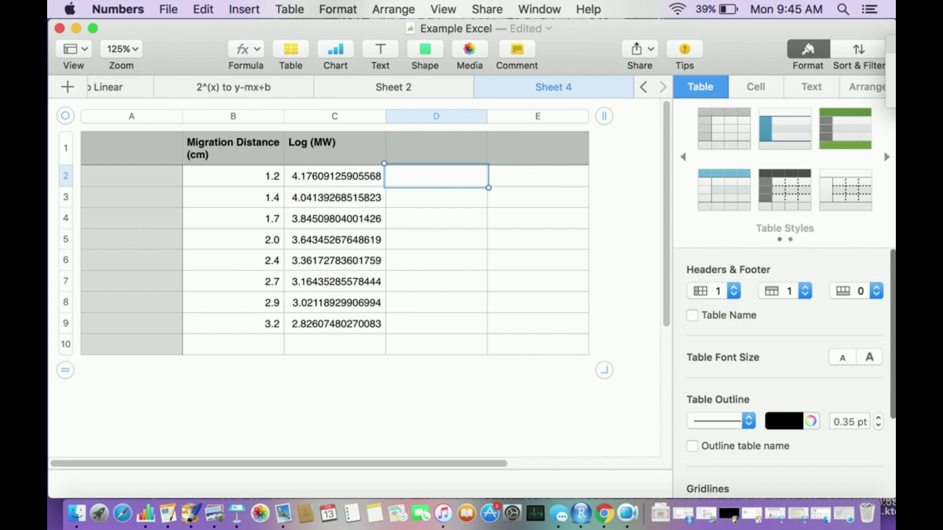
drag(234, 147, 334, 324)
click(244, 9)
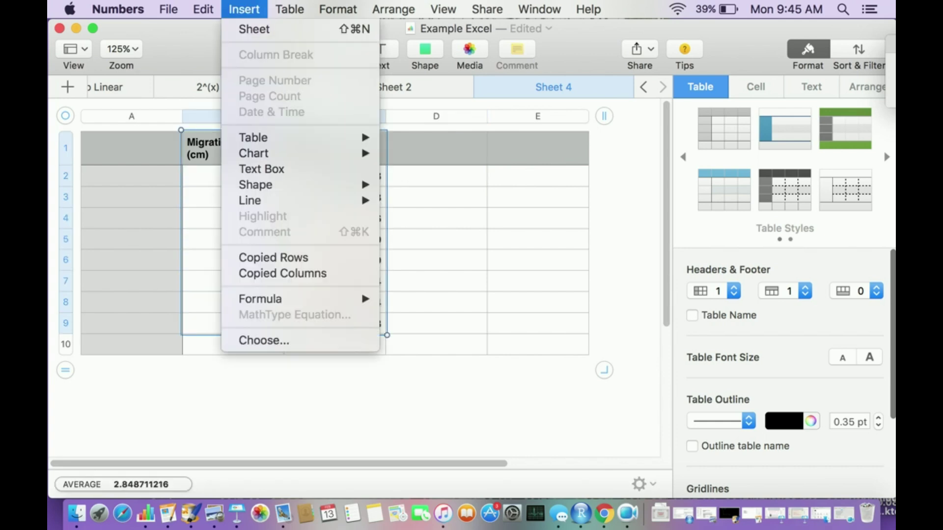
mouse_move(343, 153)
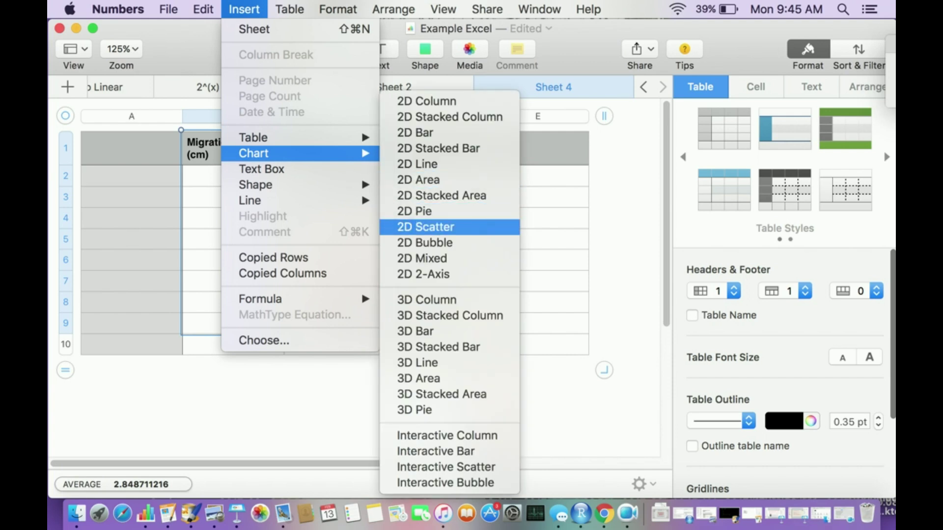
click(426, 226)
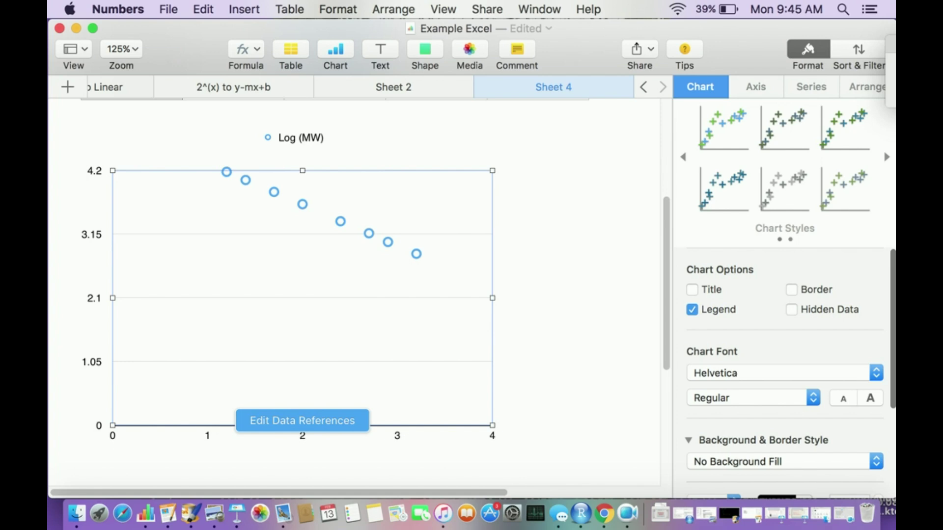
- Show the chart's X axis name and set the X axis scale to a minimum of 1 and maximum of 3.5
click(756, 87)
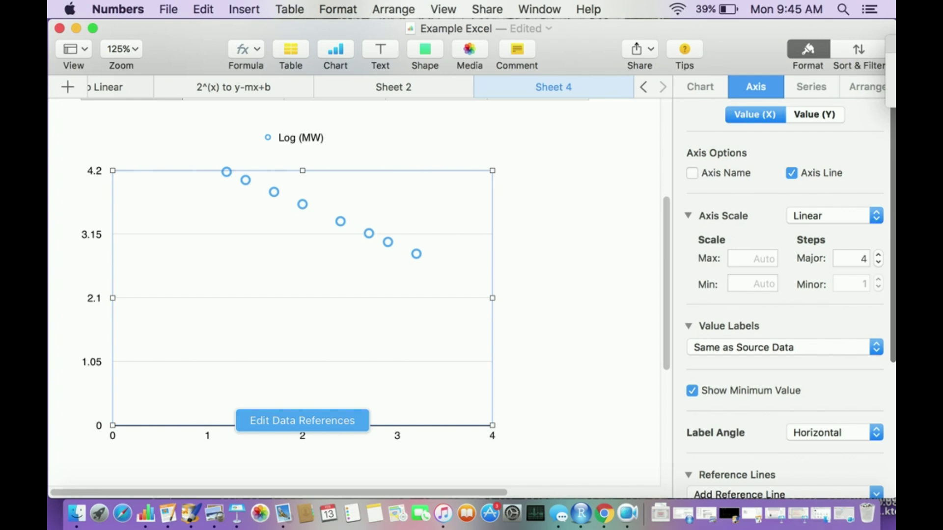
click(692, 173)
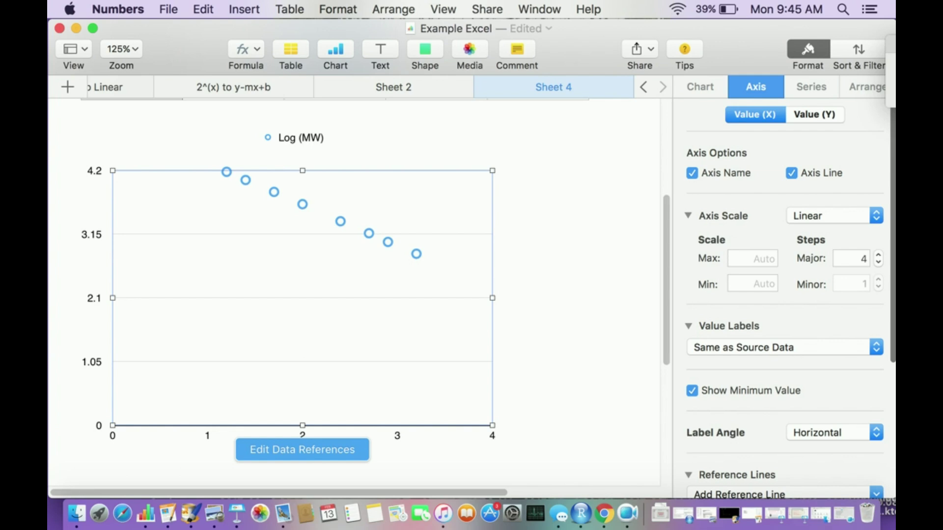
click(753, 259)
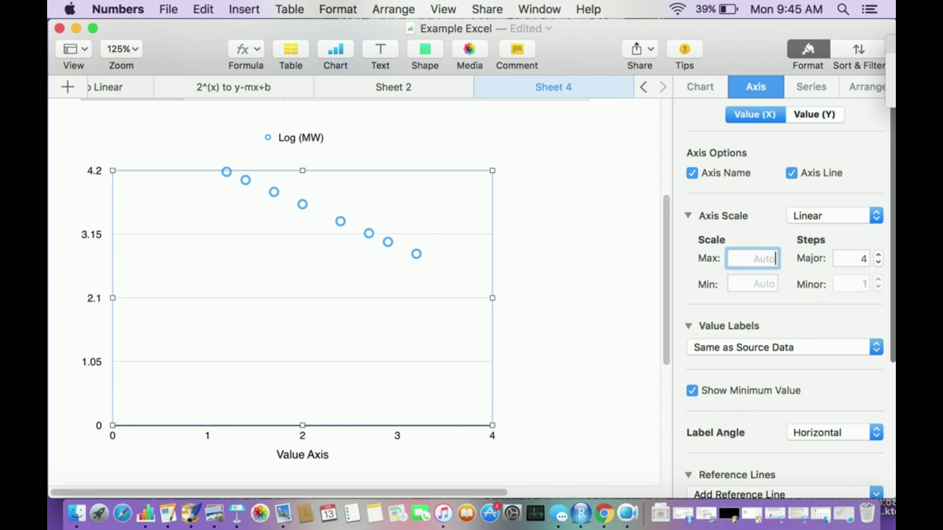
text(3.5)
key(Tab)
text(1)
key(Return)
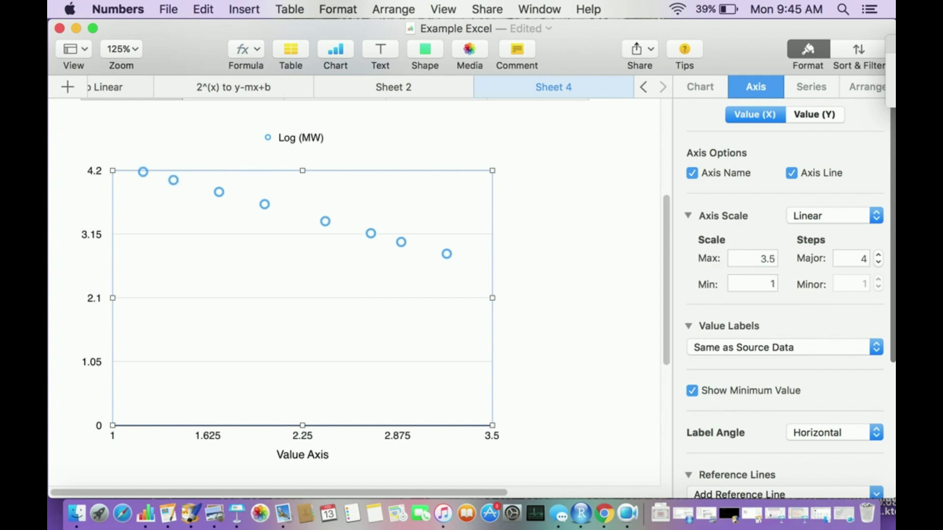
- Show the Y axis line and name, and set the Y axis scale to a minimum of 2.5 and maximum of 4.4
click(814, 114)
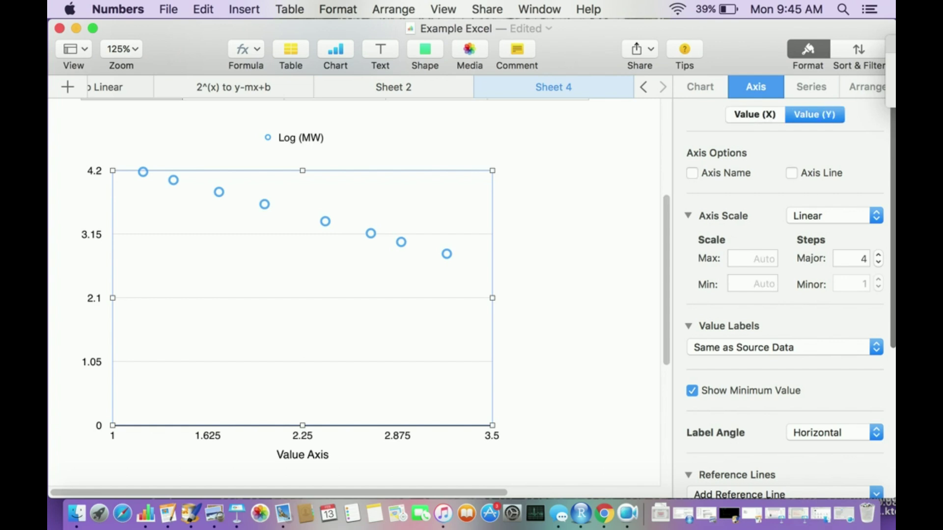
click(792, 173)
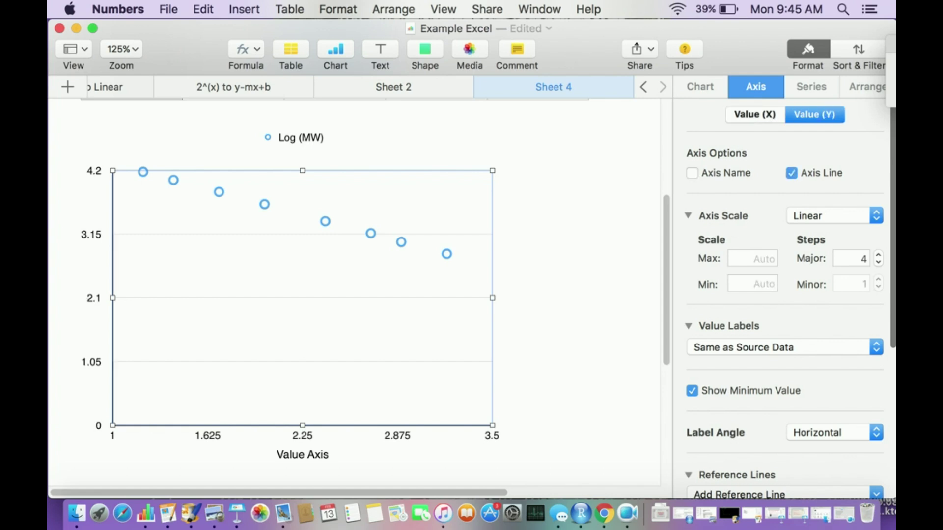
click(692, 173)
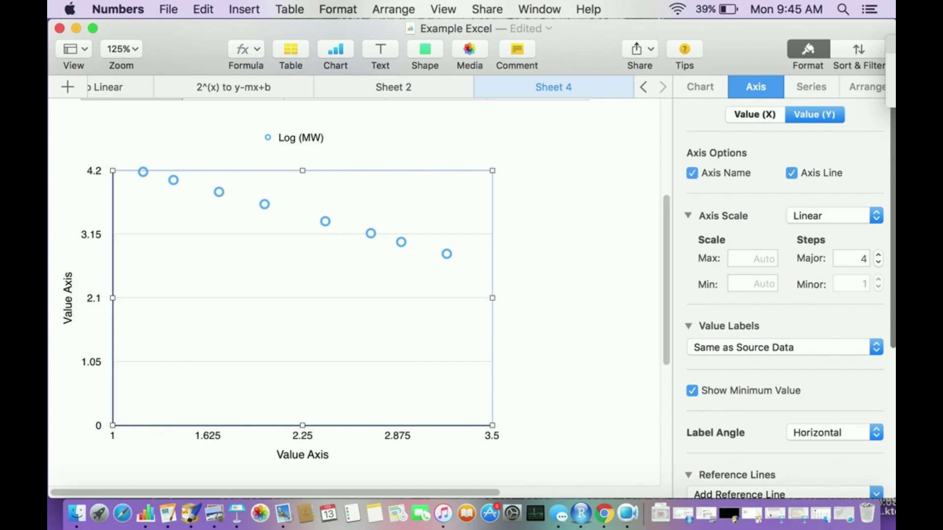
click(752, 259)
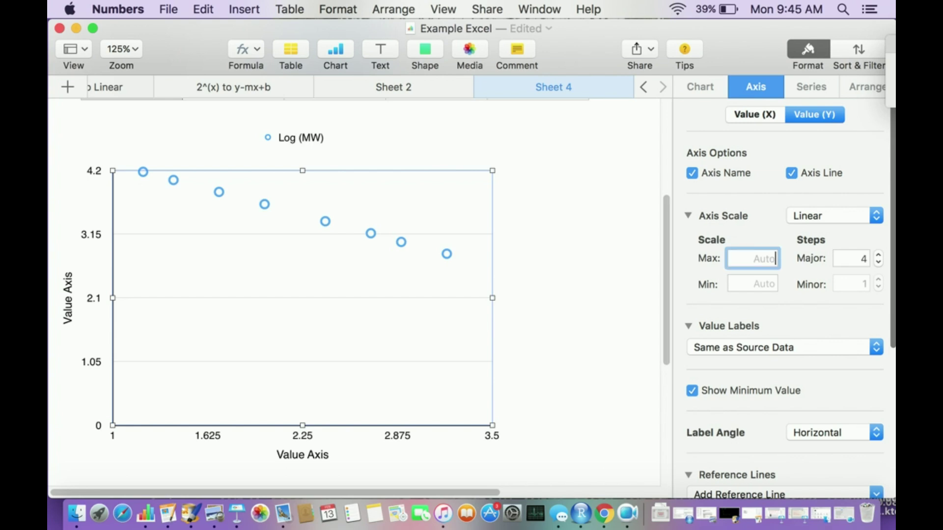
text(4.4)
key(Tab)
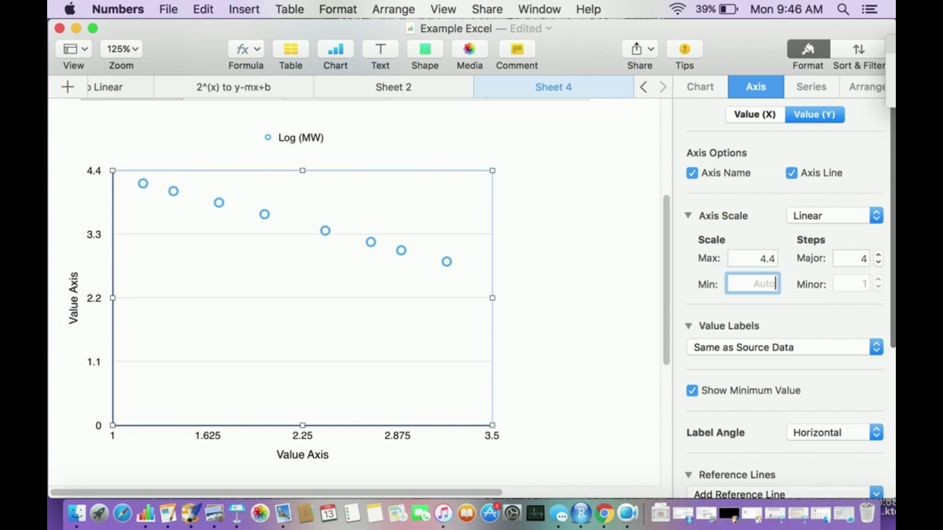
text(2.5)
key(Return)
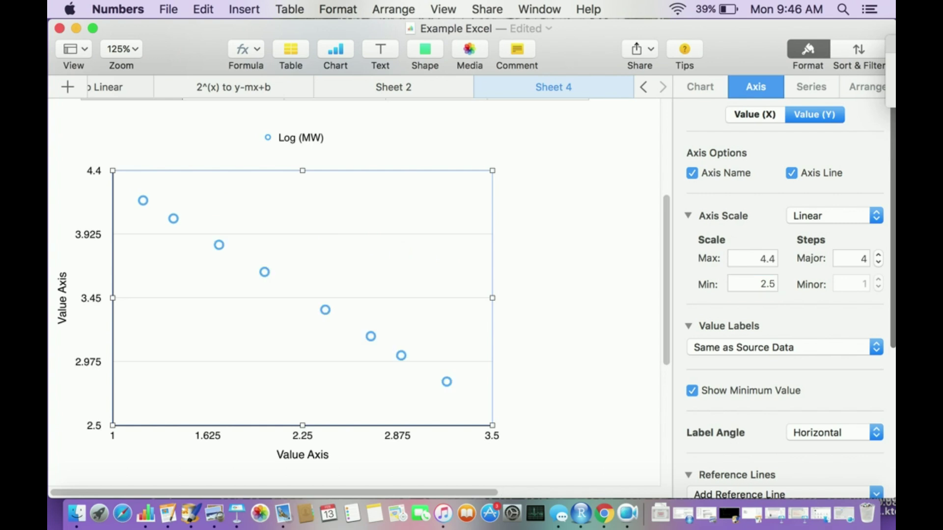
- Rename the chart's X axis title as Migration Distance (cm)
click(302, 455)
double_click(317, 455)
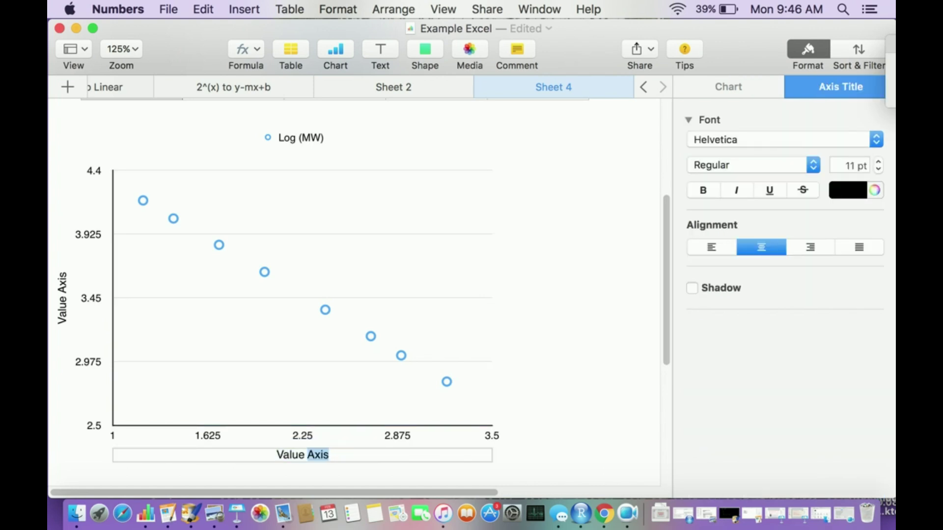
key(BackSpace)
key(BackSpace)
key(BackSpace)
key(BackSpace)
key(BackSpace)
key(BackSpace)
key(BackSpace)
text(Mi)
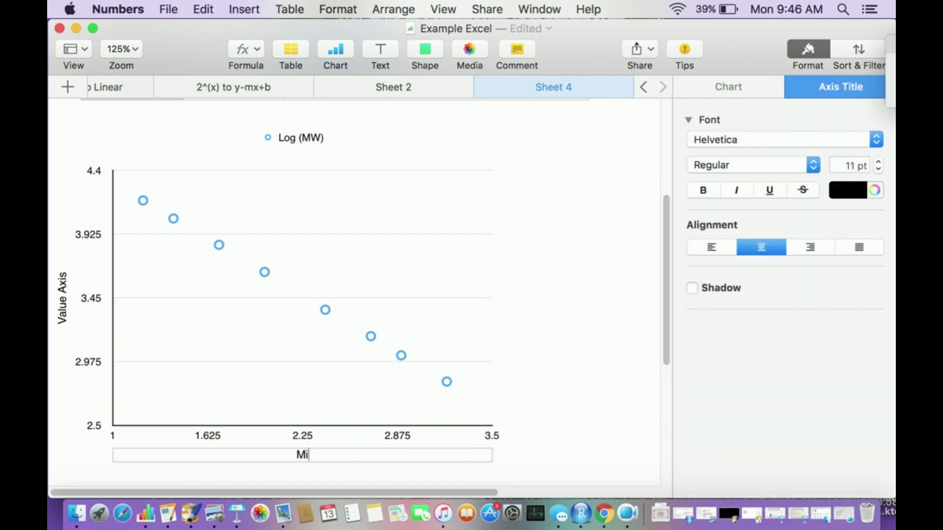
text(gration Dis)
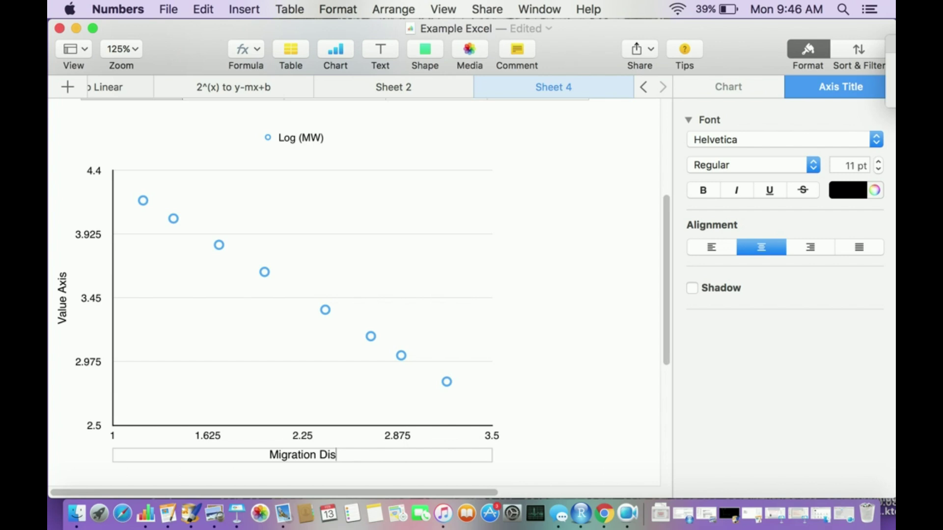
text(tance)
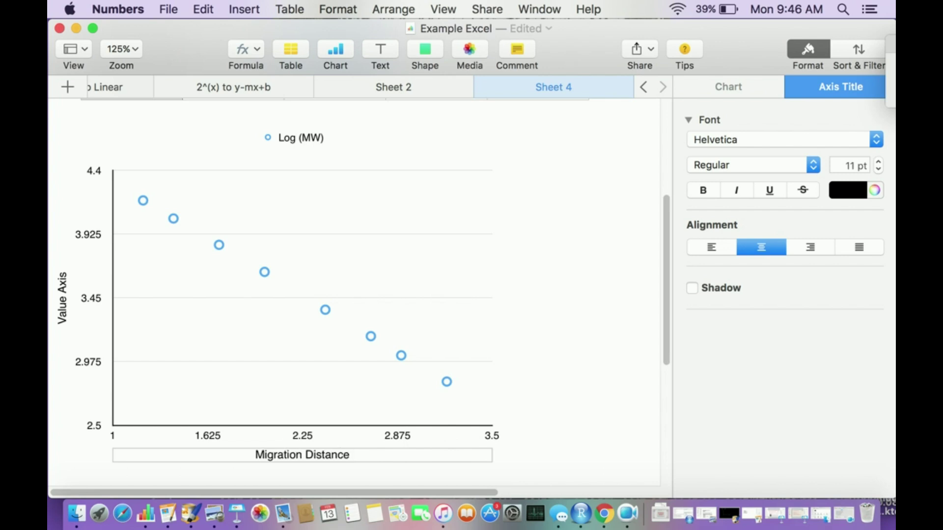
text( (cm))
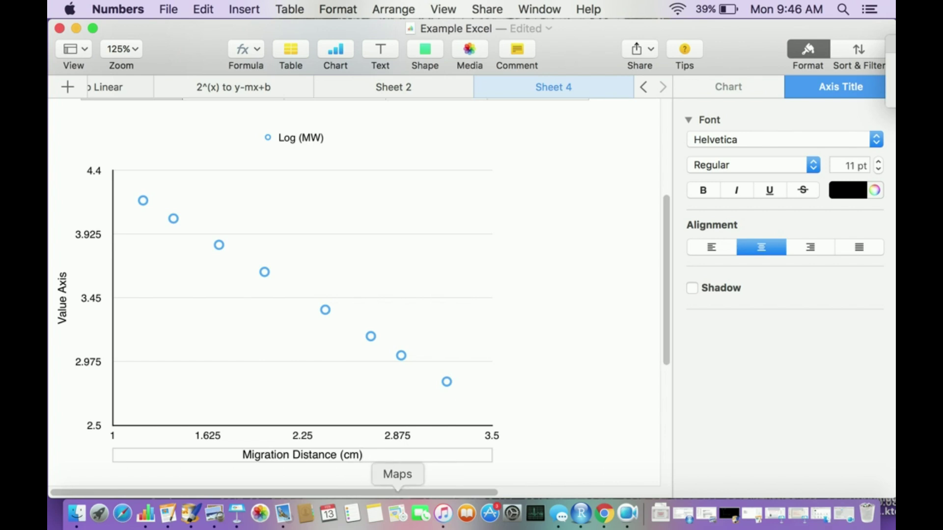
- Rename the chart's Y axis title as Log(MW)
double_click(62, 299)
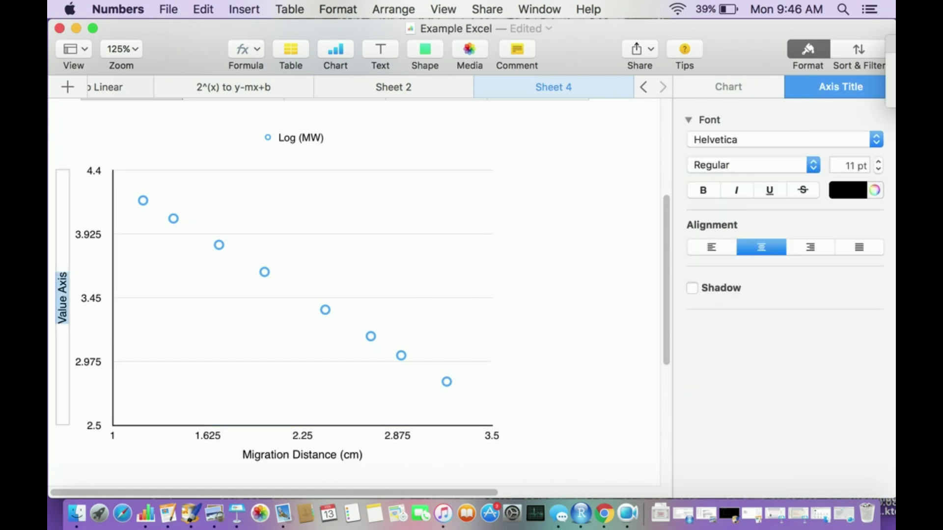
text(Log()
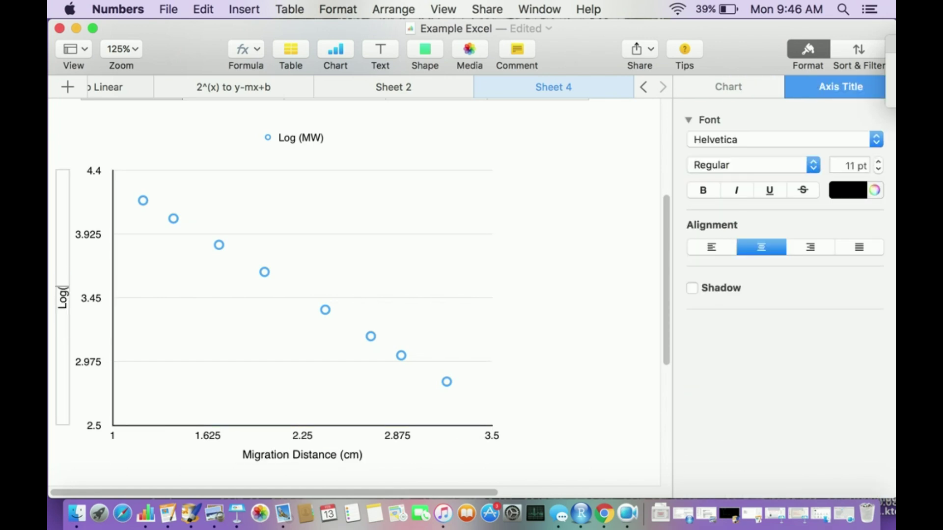
text(MW)))
key(Escape)
click(114, 362)
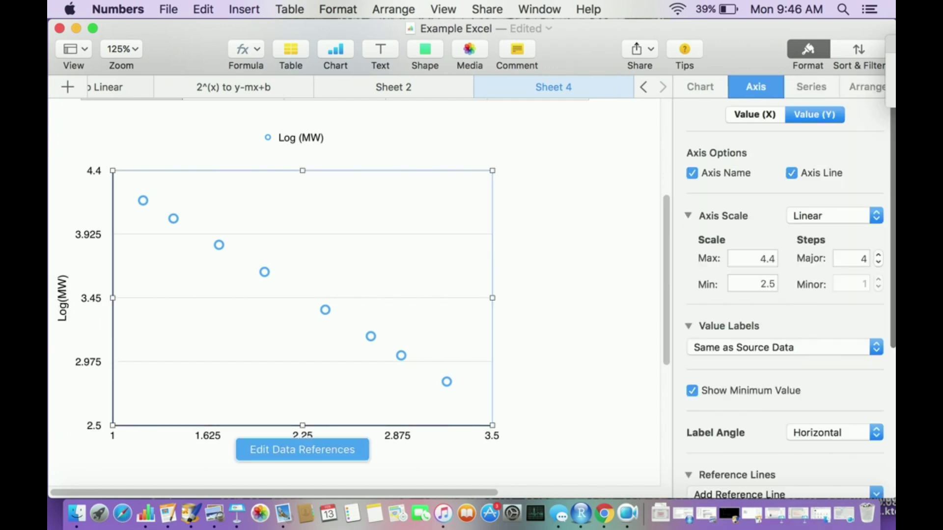
- Add a linear trendline to the Log (MW) series and show its equation and R² value
click(811, 87)
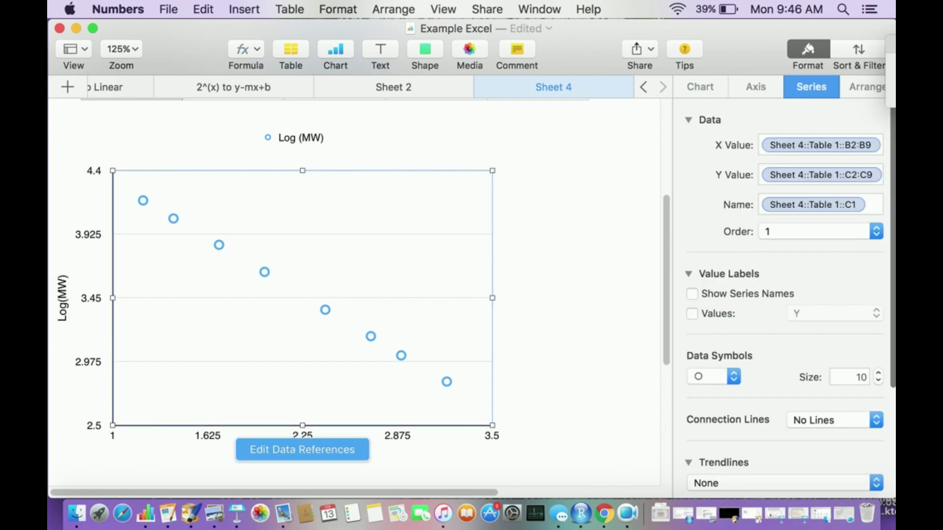
click(785, 483)
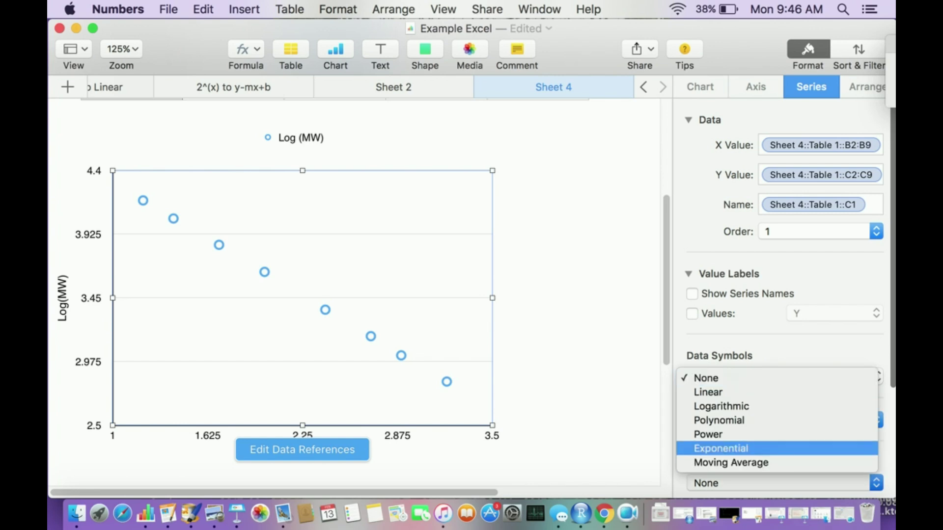
click(708, 393)
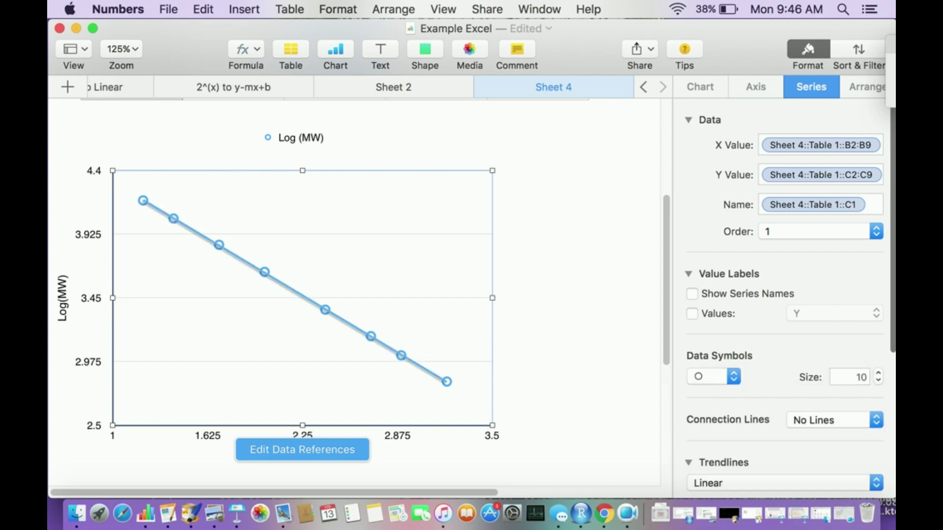
click(295, 290)
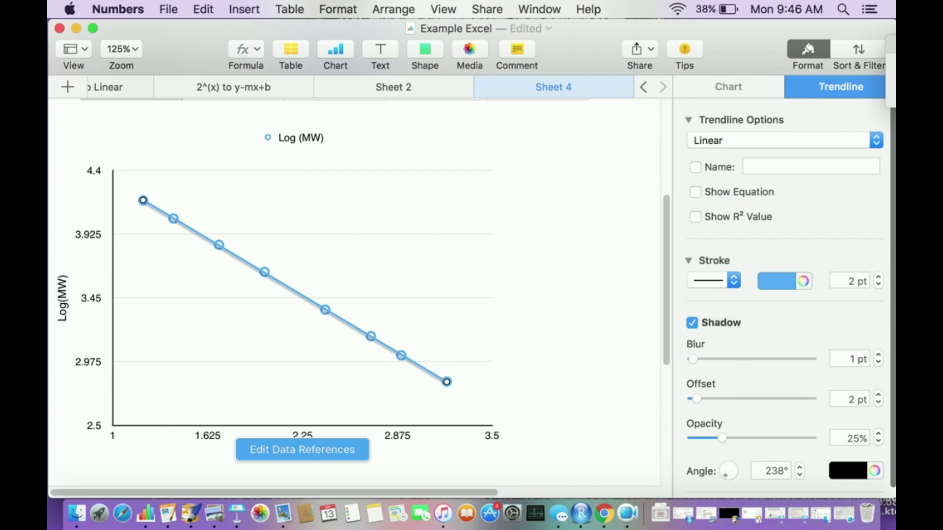
click(695, 192)
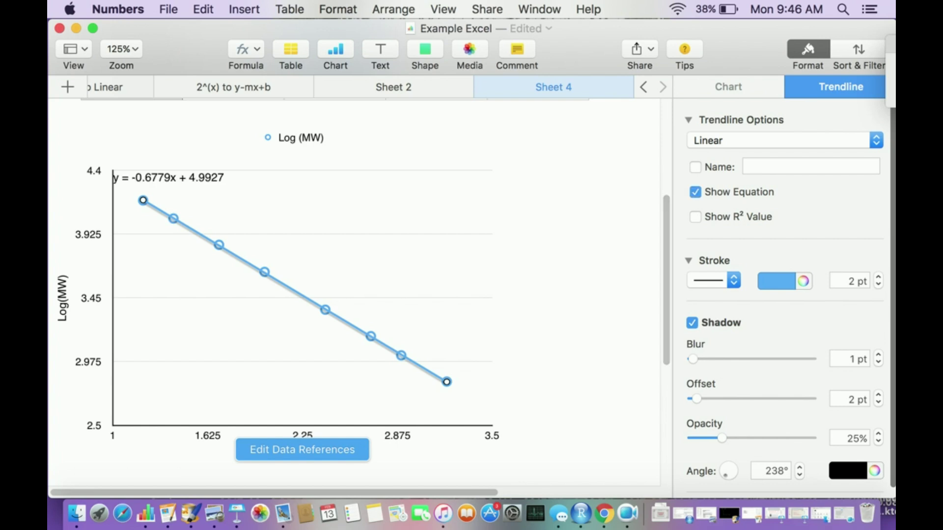
click(695, 217)
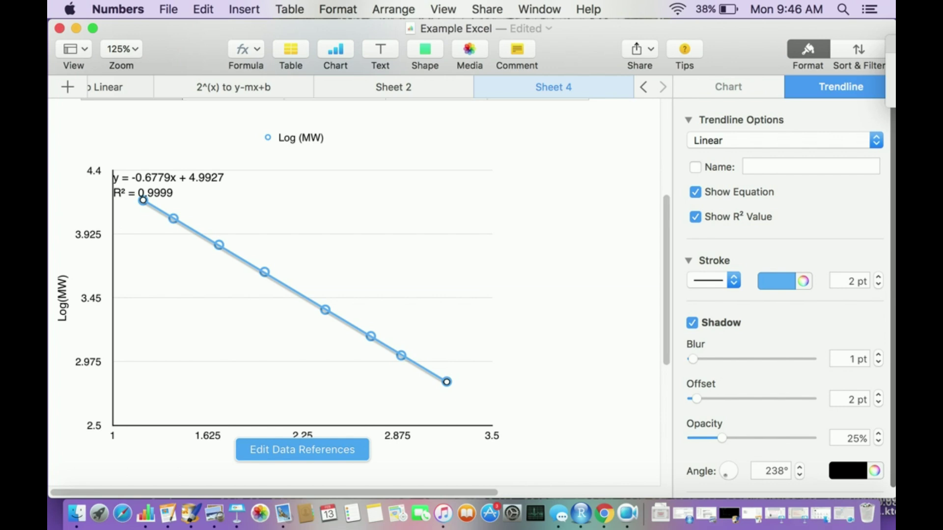
- Reposition the scatter chart at the lower edge of the data table so the table and trendline equation are both readable
drag(302, 298, 430, 158)
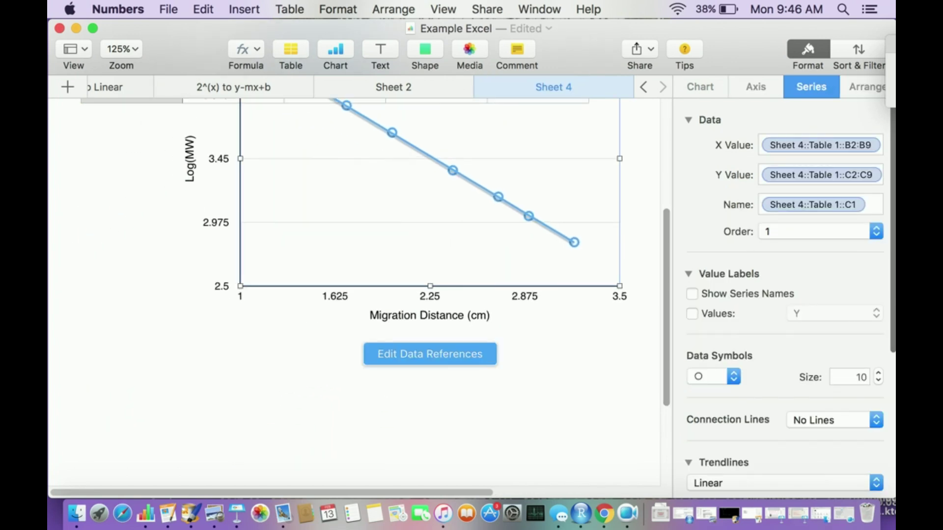
scroll(353, 292, up, 8)
drag(540, 314, 499, 399)
- Enter the header m in cell D1 and the trendline slope -0.6779 in D2
click(436, 148)
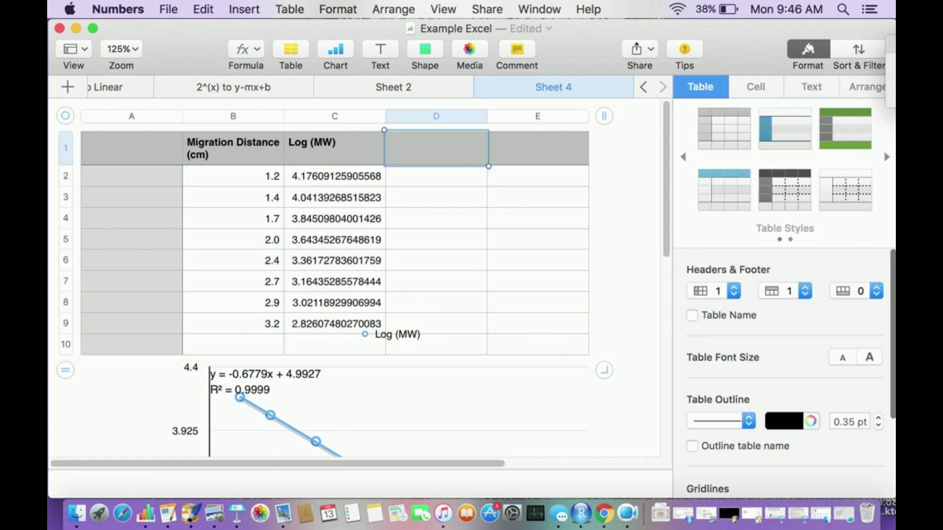
text(m)
key(Return)
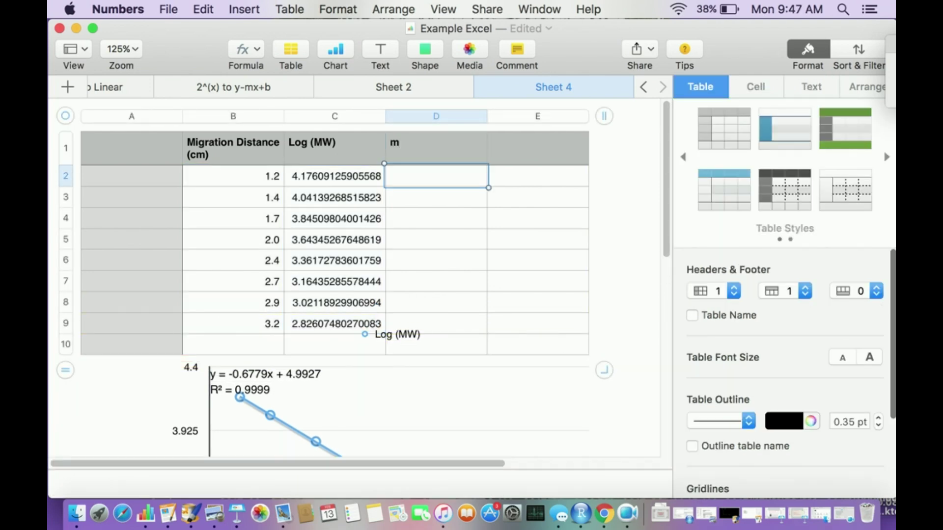
text(-0)
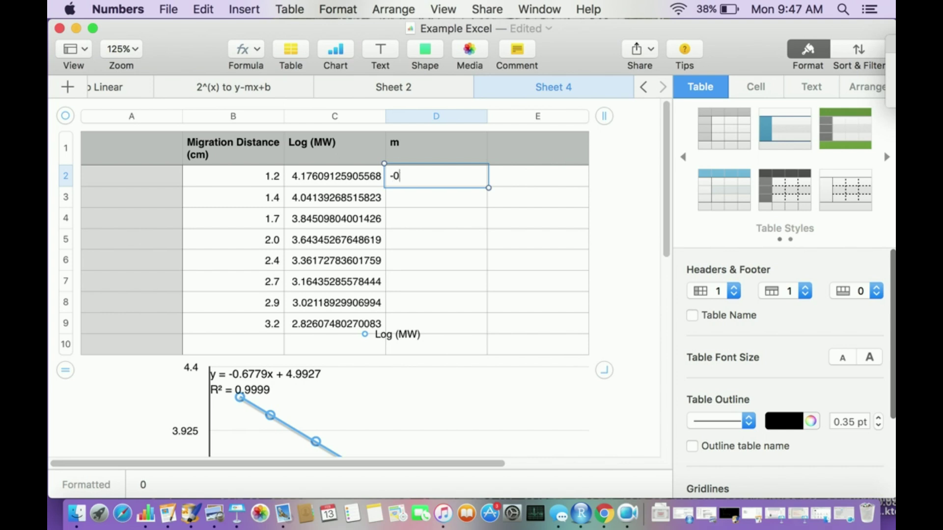
text(.6779)
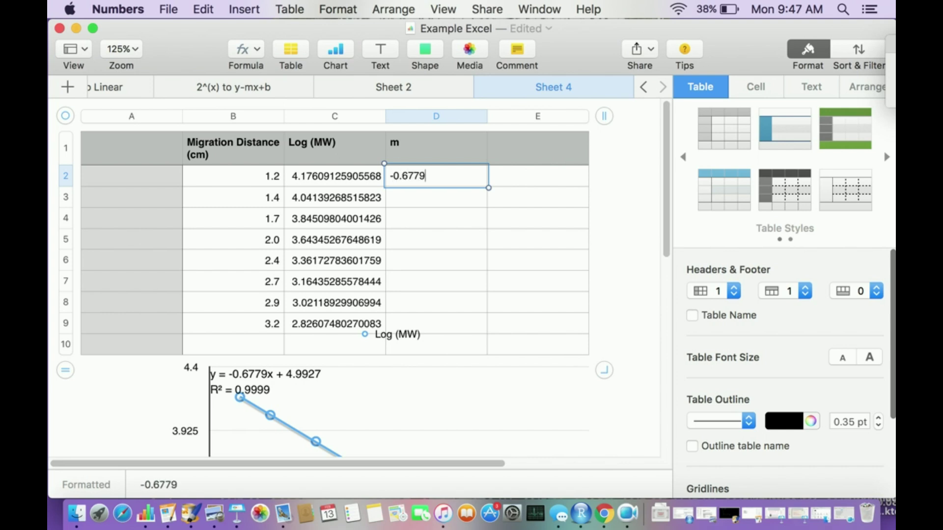
key(Return)
- Enter the header b in cell E1 and the trendline intercept 4.9927 in E2
click(538, 147)
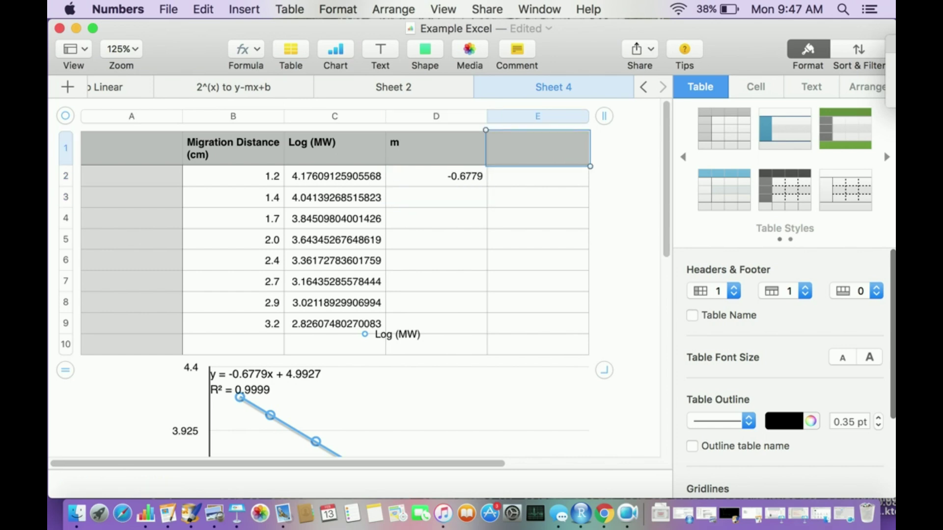
text(b)
key(Return)
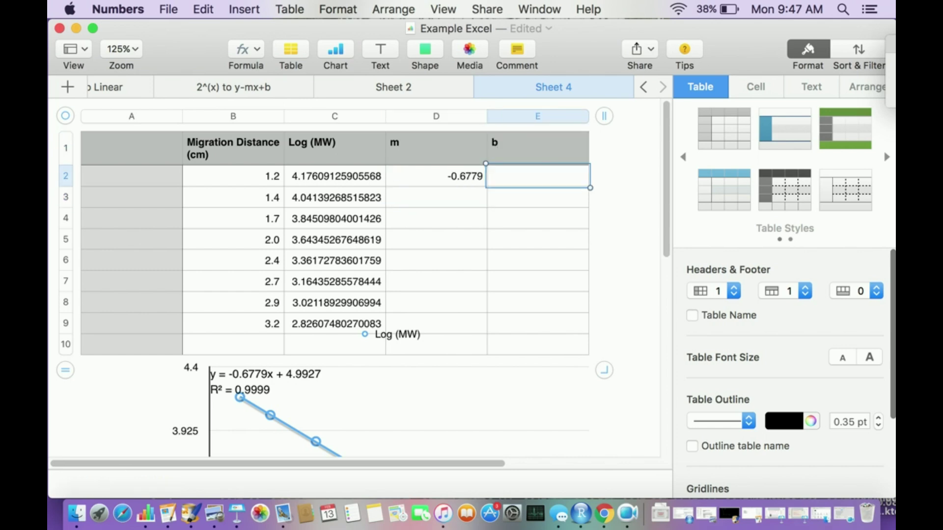
text(4.9927)
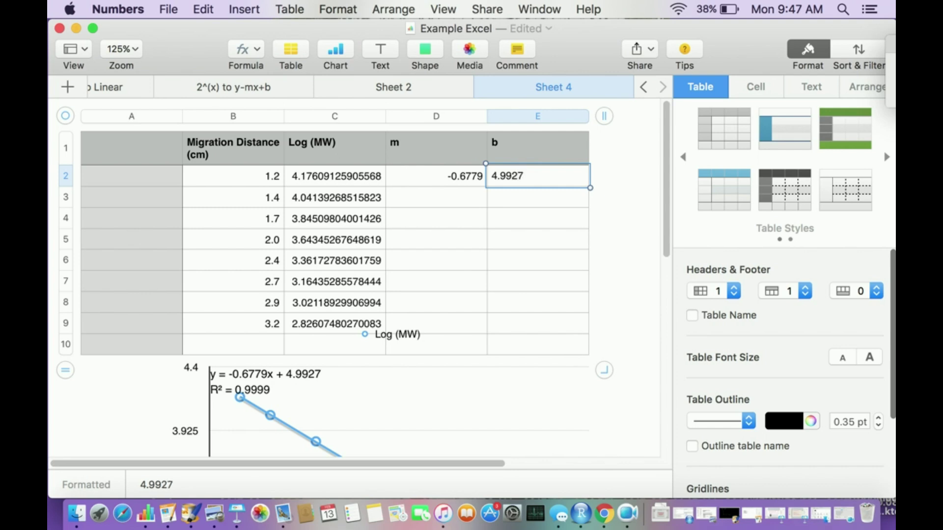
key(Return)
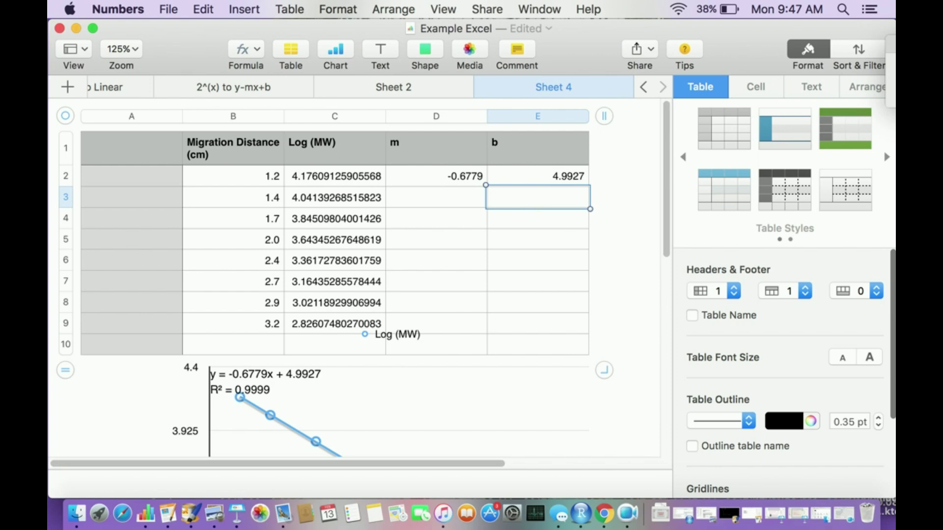
- Add column F to the table and enter the header x in cell F1
mouse_move(538, 210)
click(604, 116)
click(624, 148)
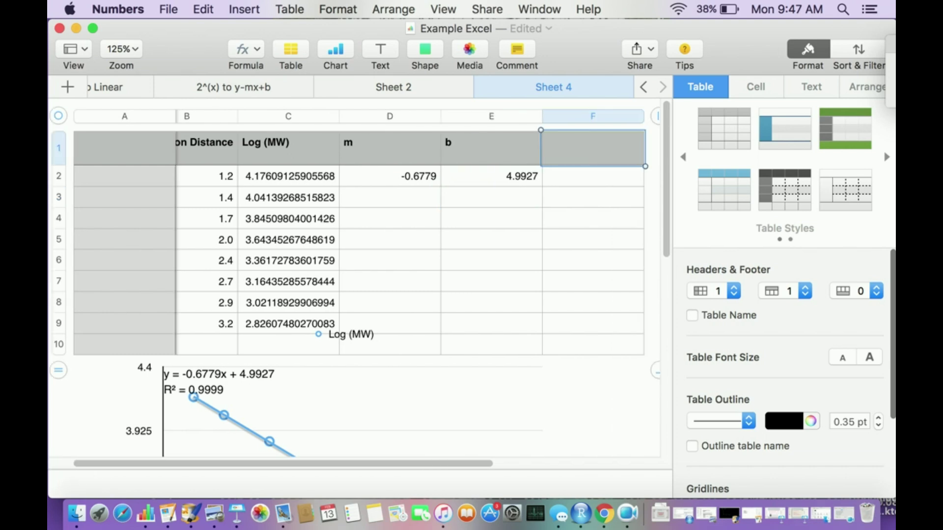
text(x)
key(Return)
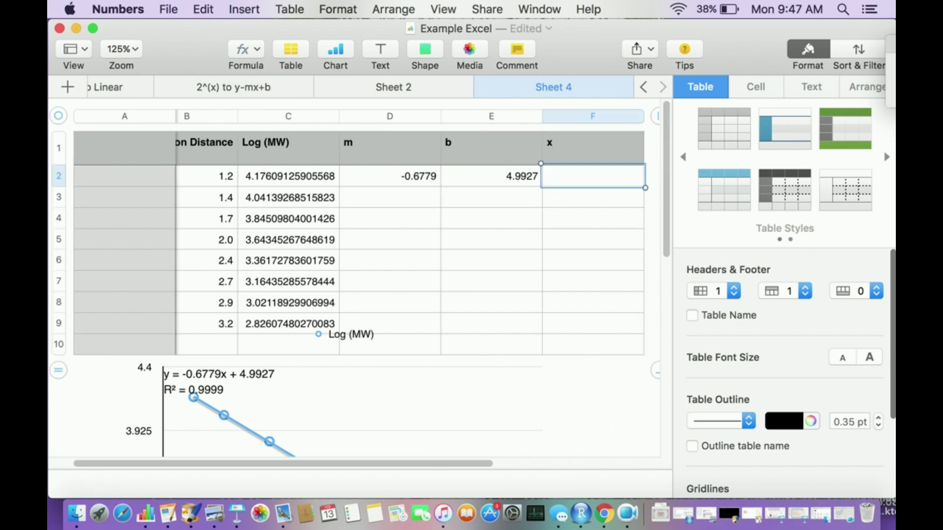
- Extend the header in cell F1 to read x (Unknown Migration Distance, cm)
click(593, 148)
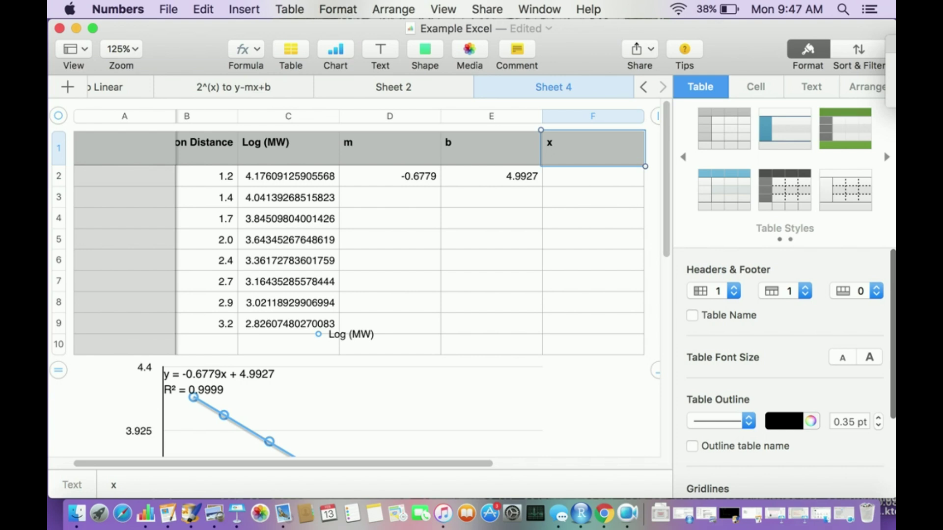
text((Unknown )
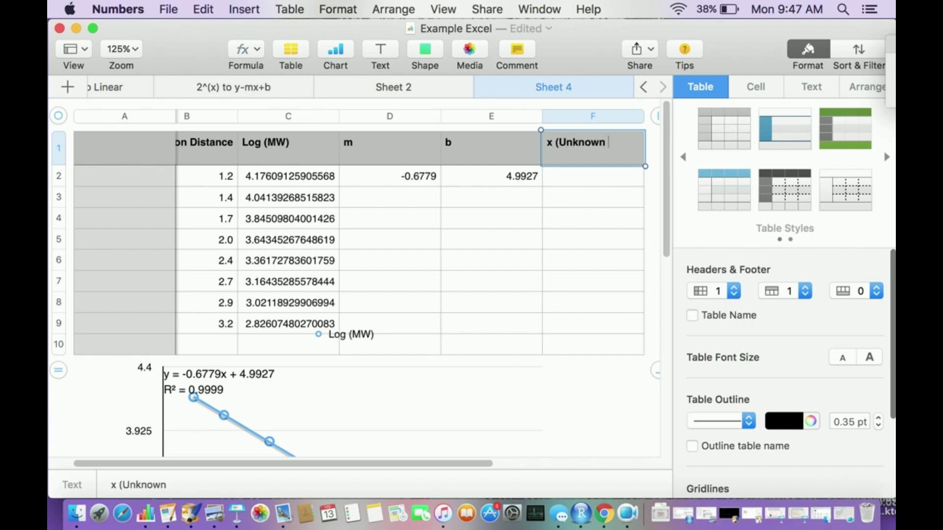
text(Mogration)
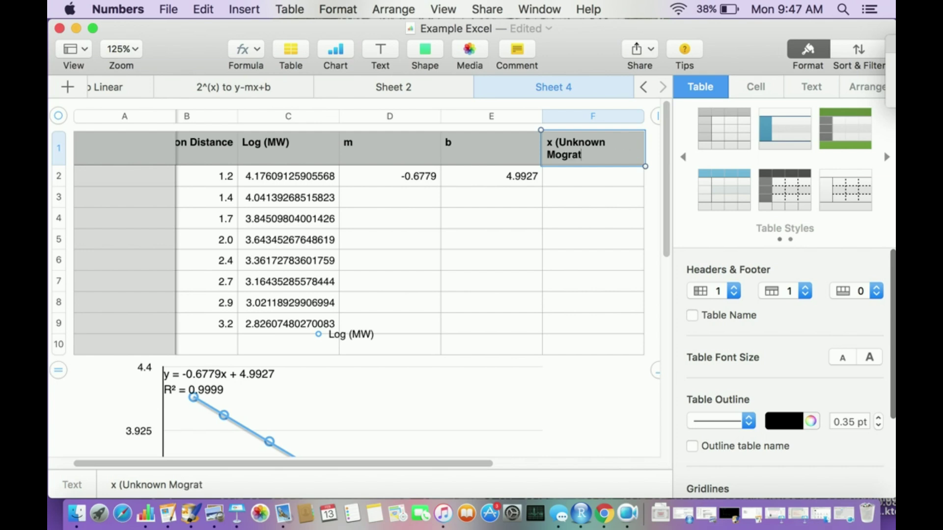
key(BackSpace)
key(BackSpace)
key(BackSpace)
key(BackSpace)
key(BackSpace)
key(BackSpace)
key(BackSpace)
key(BackSpace)
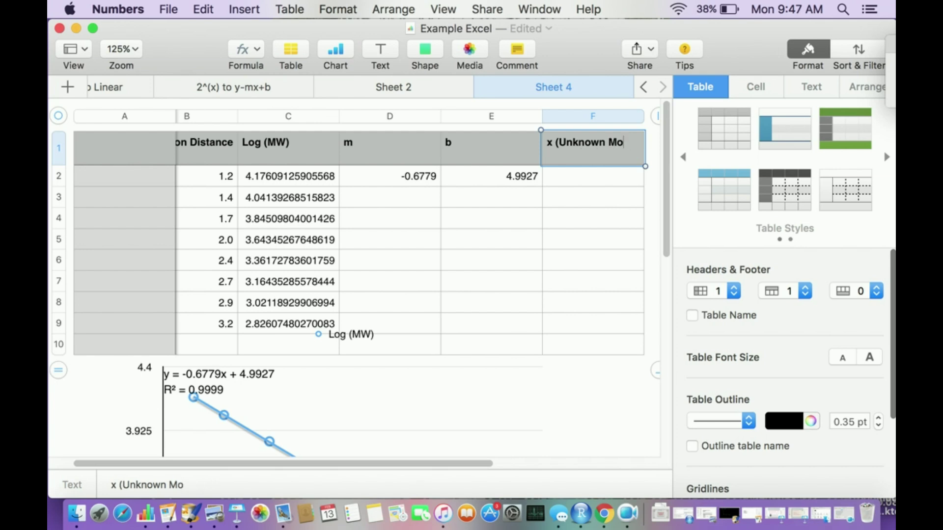
text(igration Distanc)
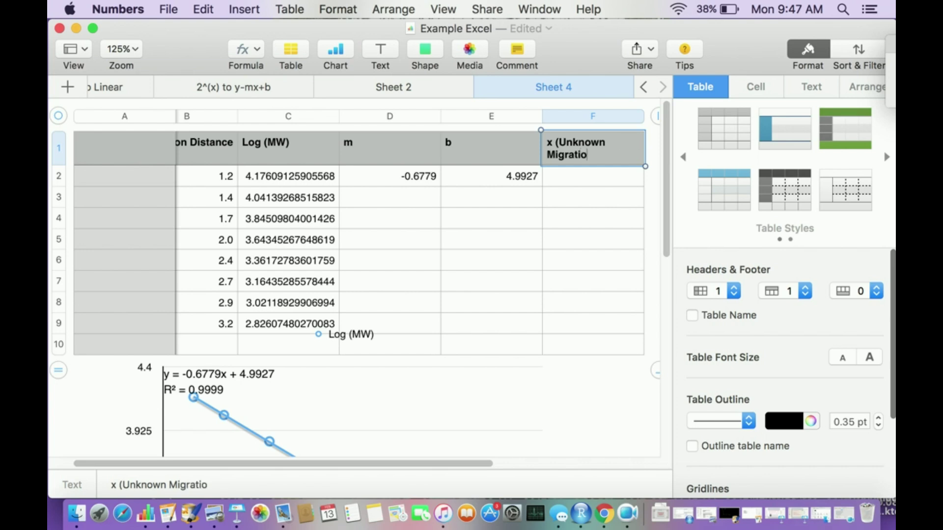
text(e, cm))
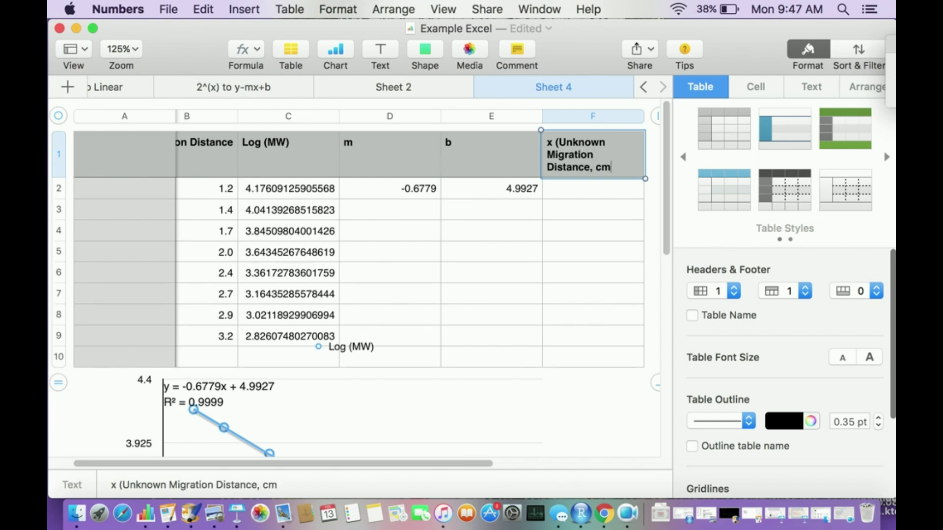
key(Return)
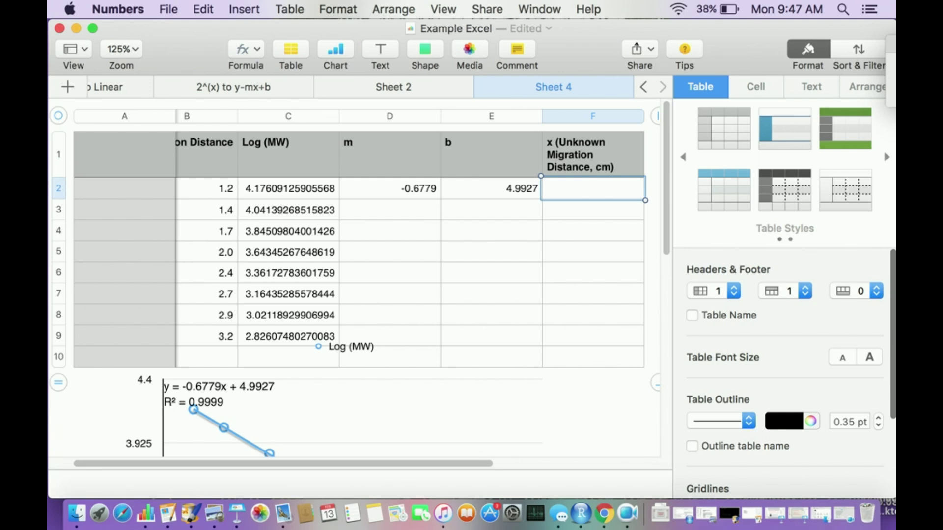
- Add column G to the table and enter the header Log(MW) for Unknown in cell G1
key(alt+Right)
click(652, 154)
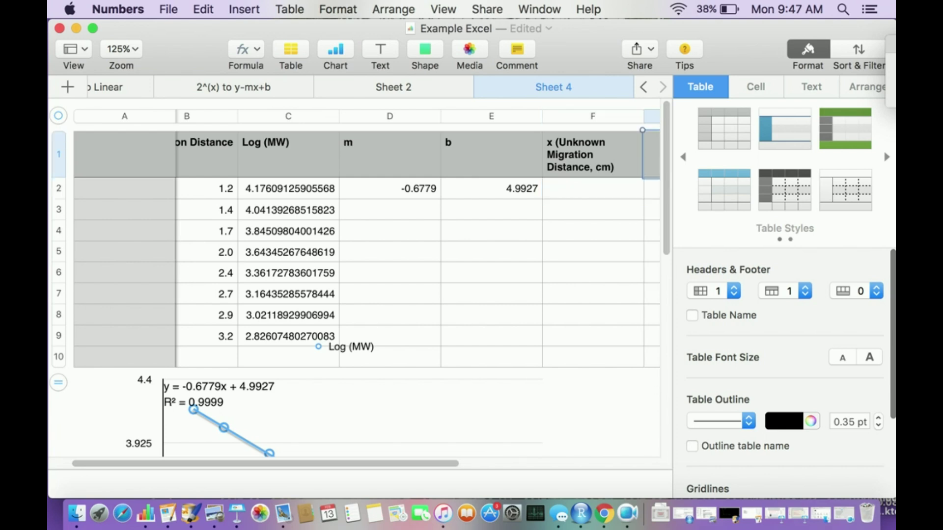
click(592, 154)
key(Tab)
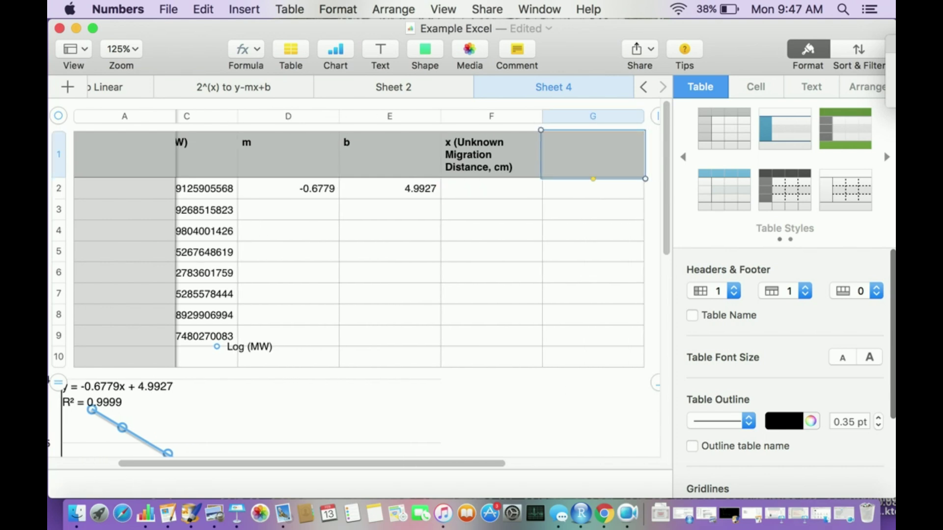
text(Log(MW)
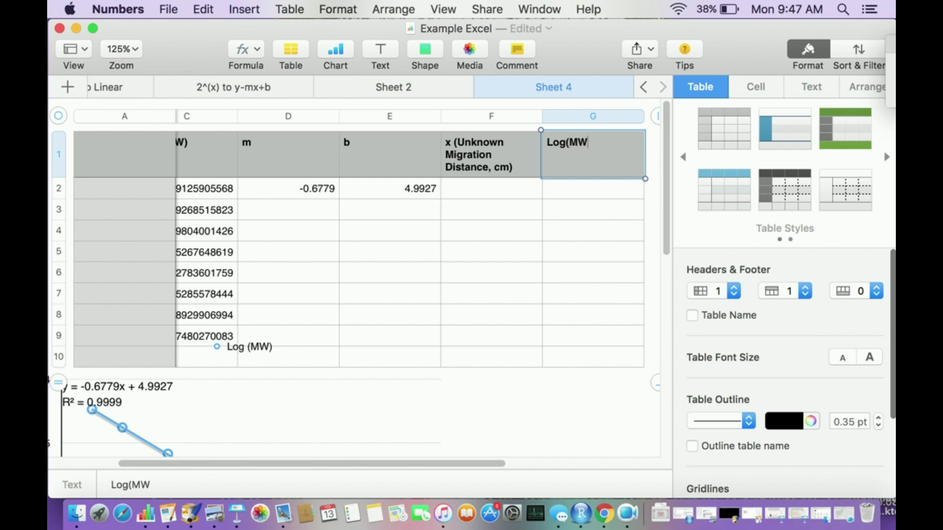
text() for Unknown)
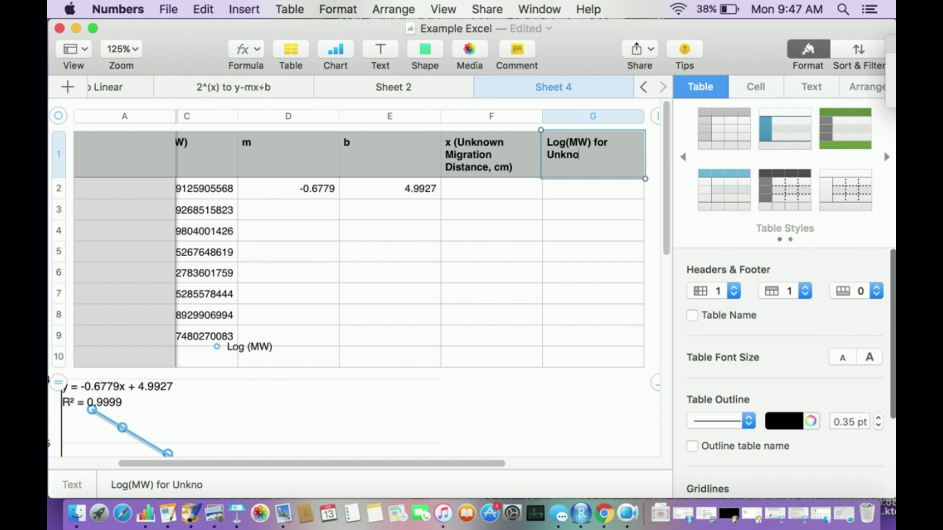
key(Return)
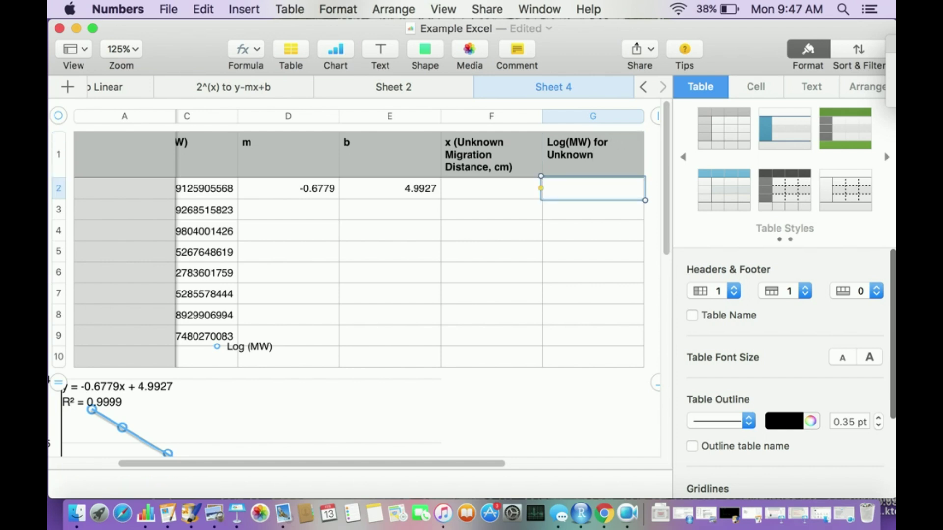
- Enter the unknown migration distances 3, 2, 4, 2.5 and 3.5 in cells F2 to F6
click(540, 188)
text(3)
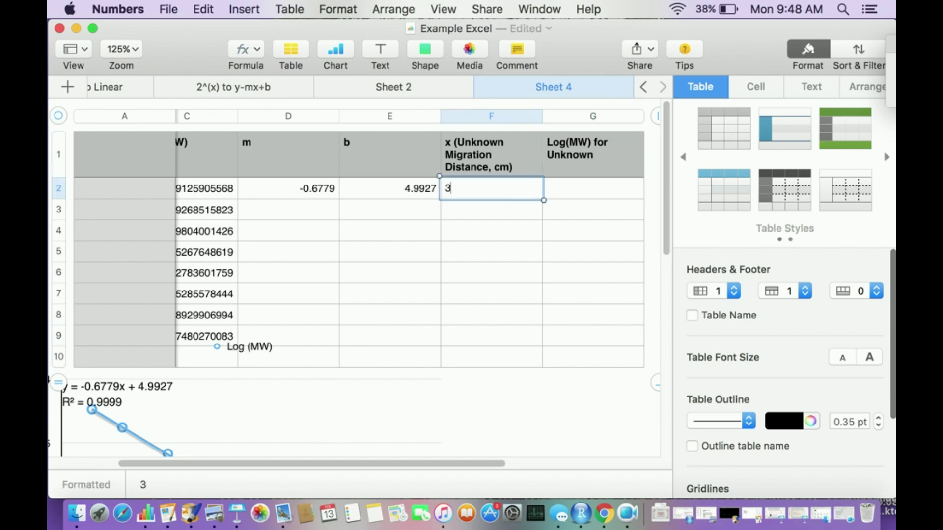
key(Return)
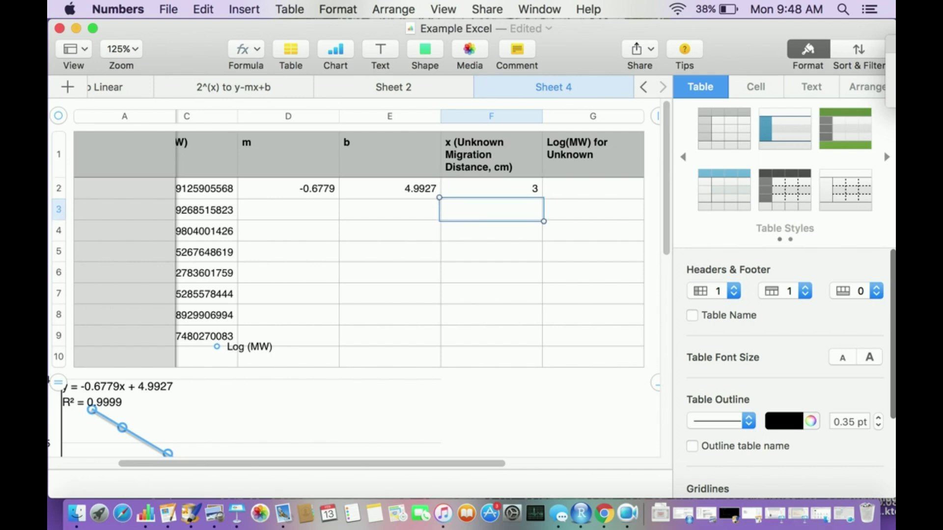
key(Up)
key(Right)
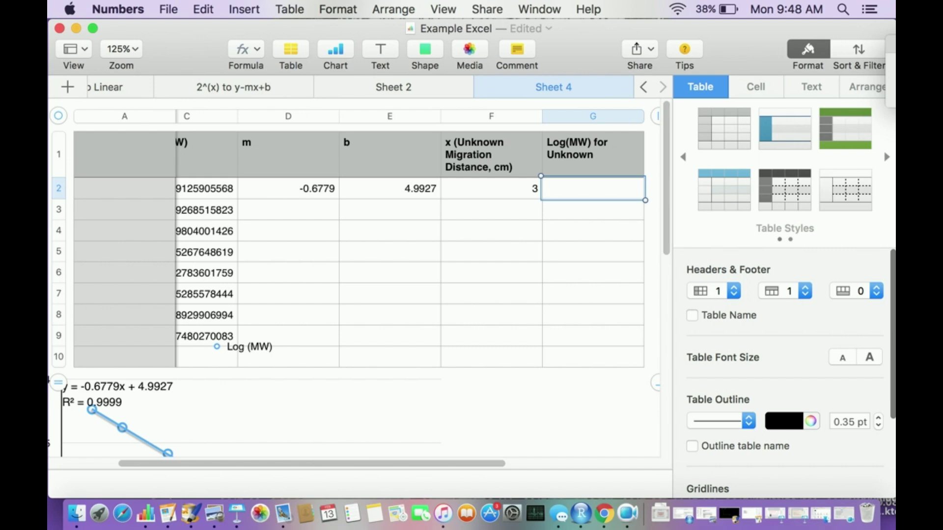
click(288, 154)
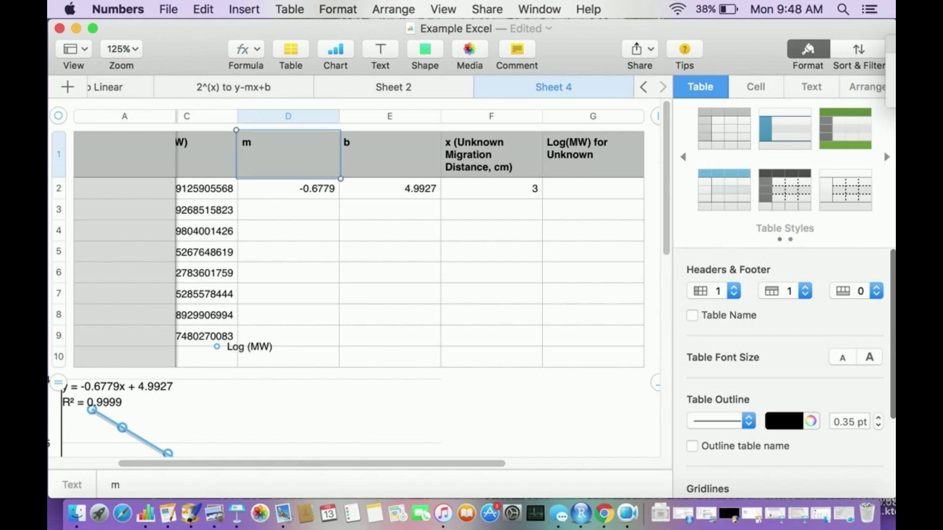
click(491, 210)
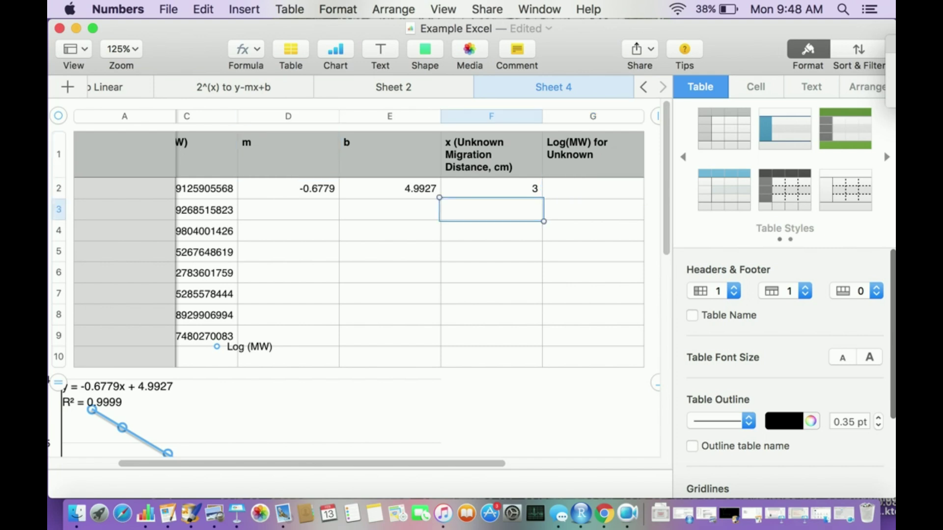
text(2)
key(Return)
text(4)
key(Return)
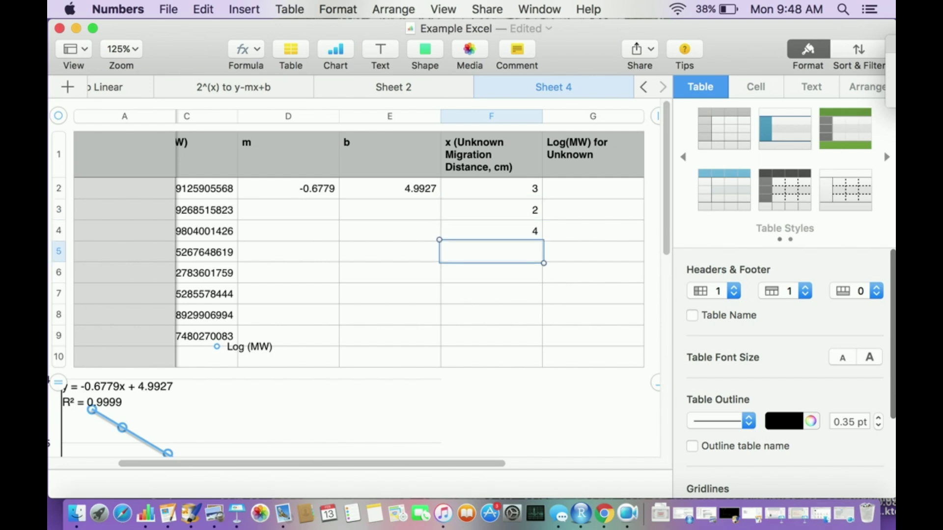
text(2.5)
key(Return)
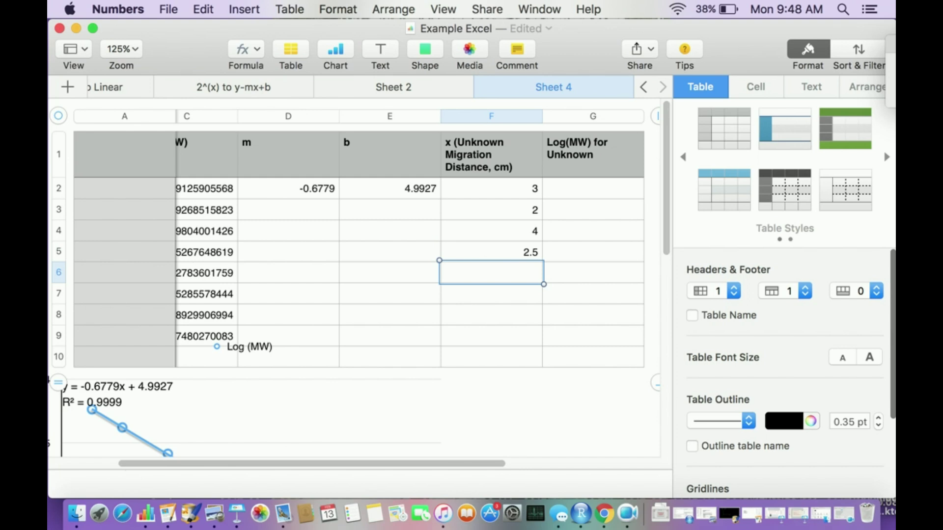
text(3.5)
key(Return)
- Enter the formula =$D$2*F2+$E$2 in cell G2 and fill it down through G6
click(593, 189)
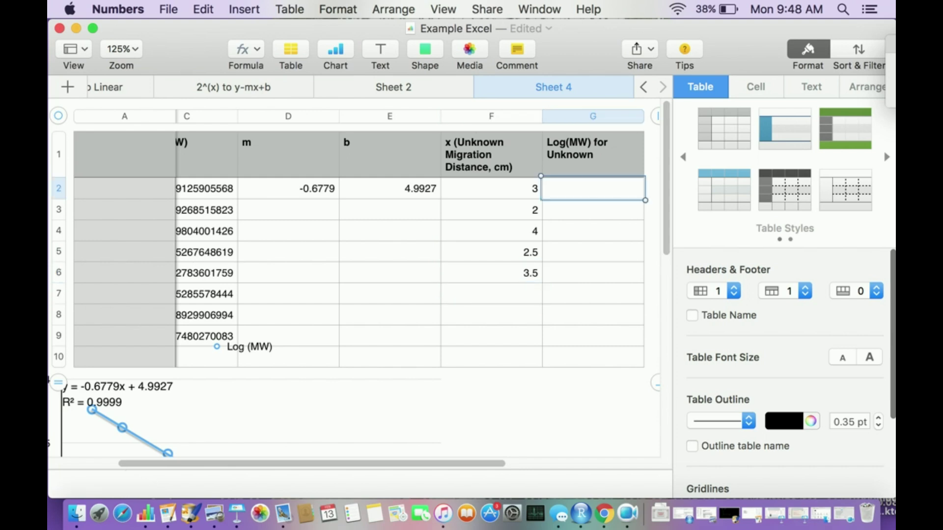
text(=)
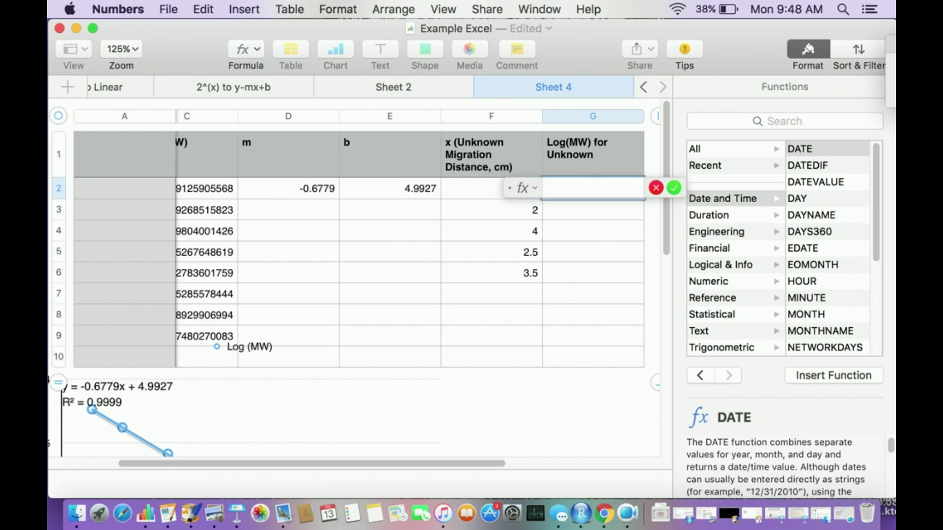
text($D)
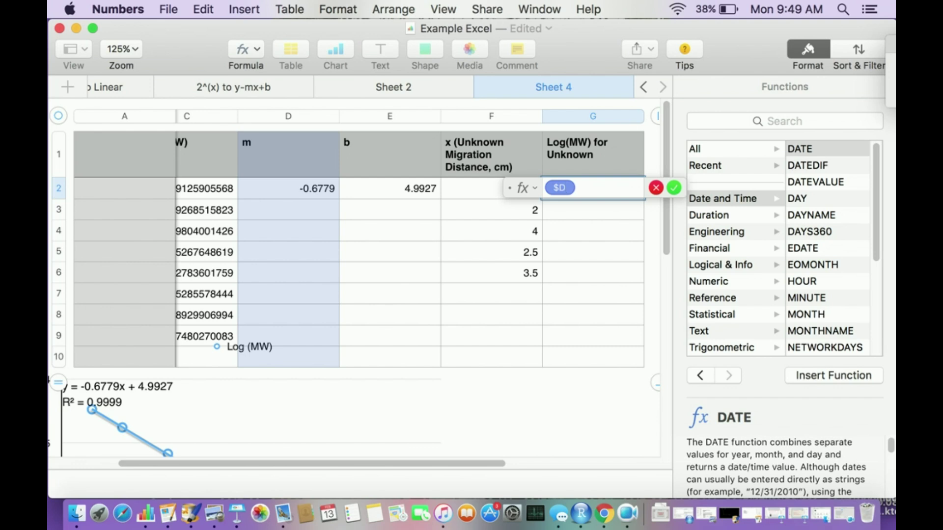
text($2)
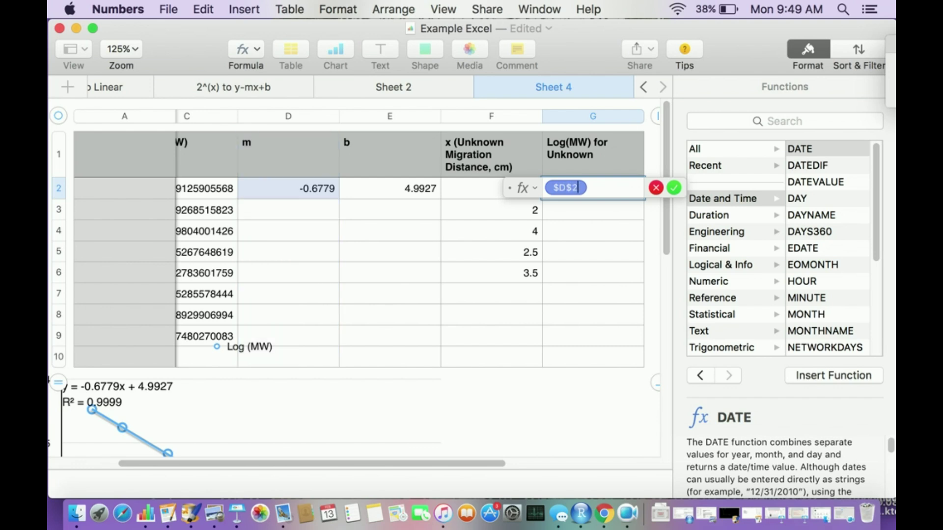
text(*)
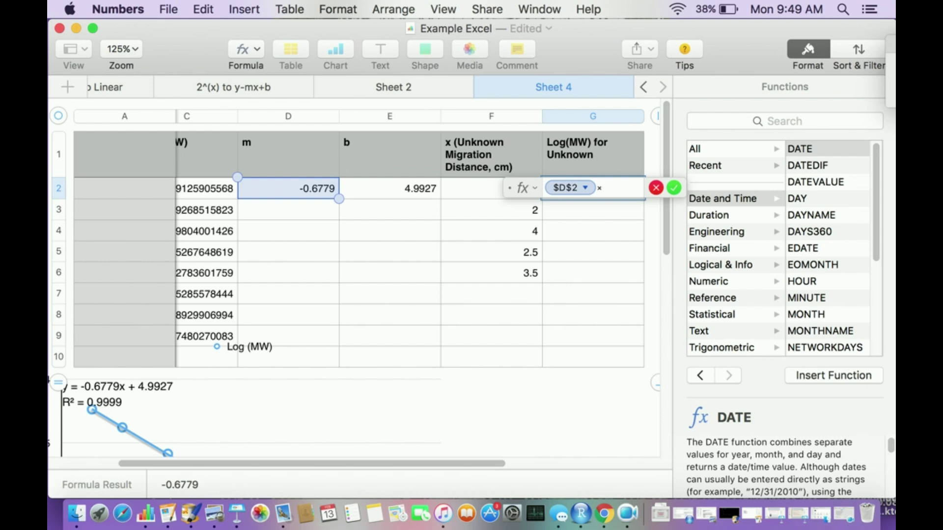
text(F2)
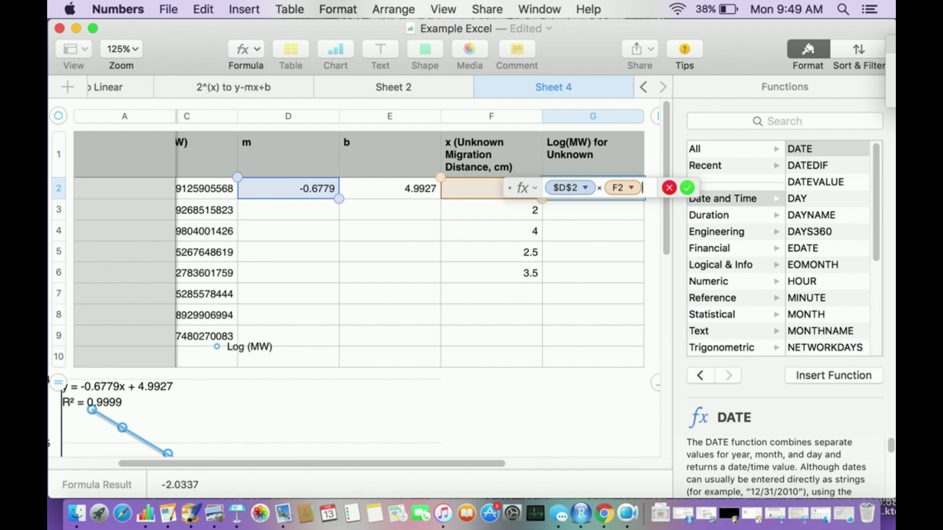
text(+)
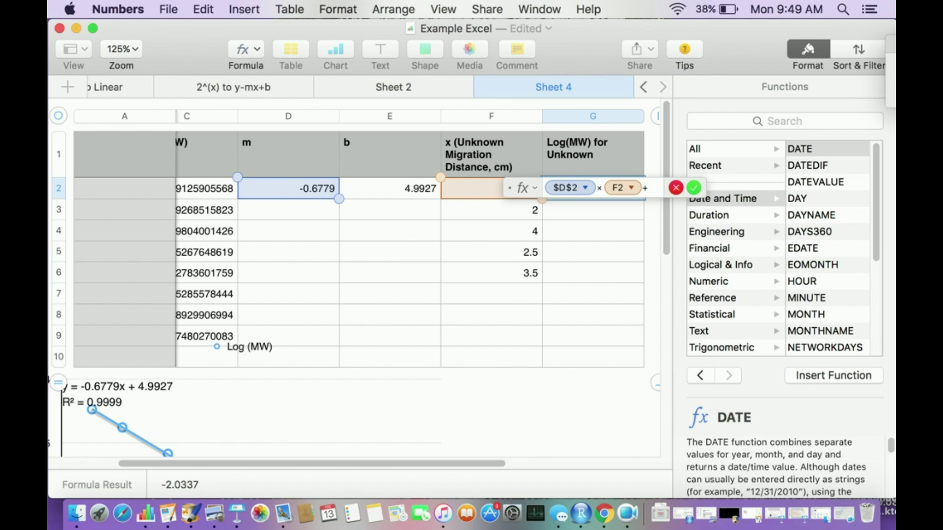
text($)
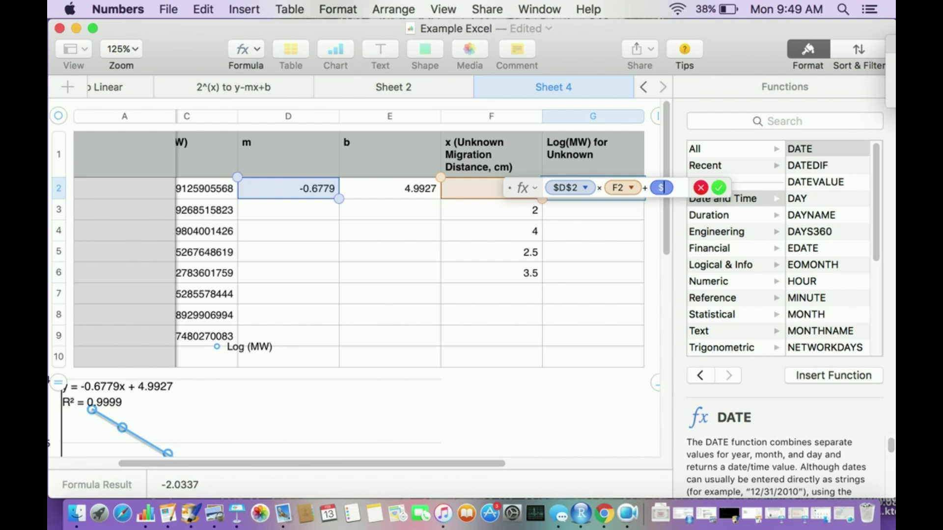
text(E)
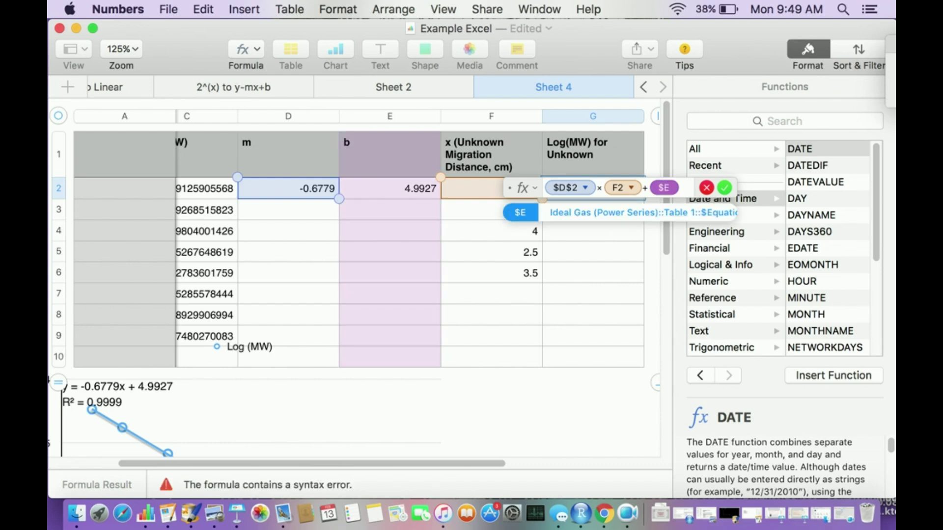
text($2)
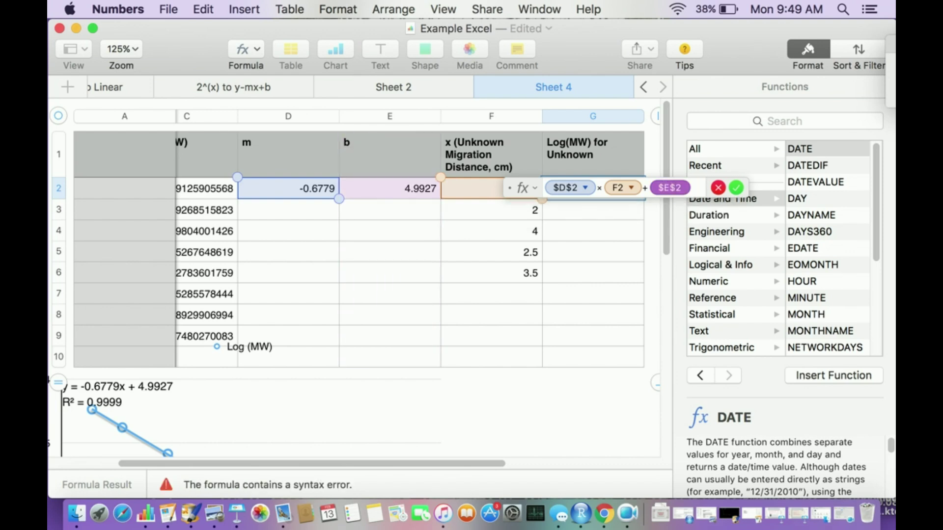
key(Return)
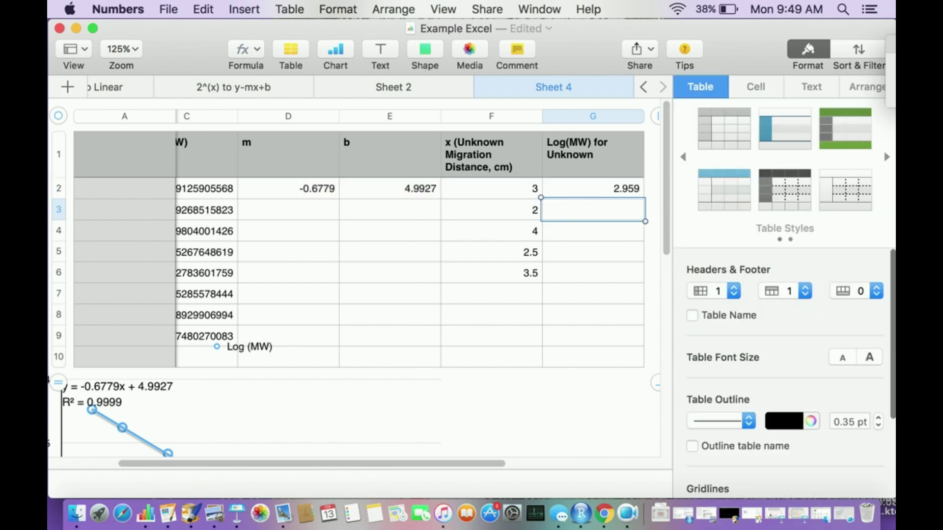
click(593, 189)
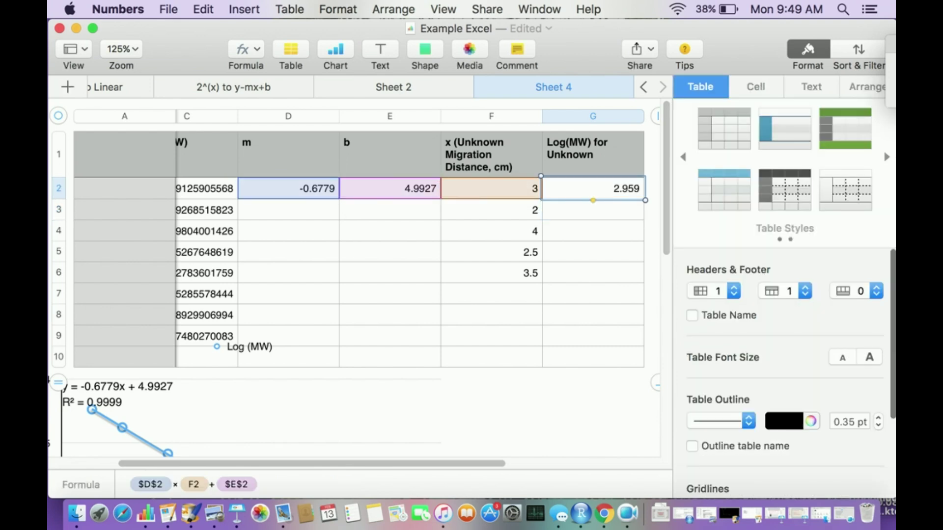
drag(593, 200, 593, 284)
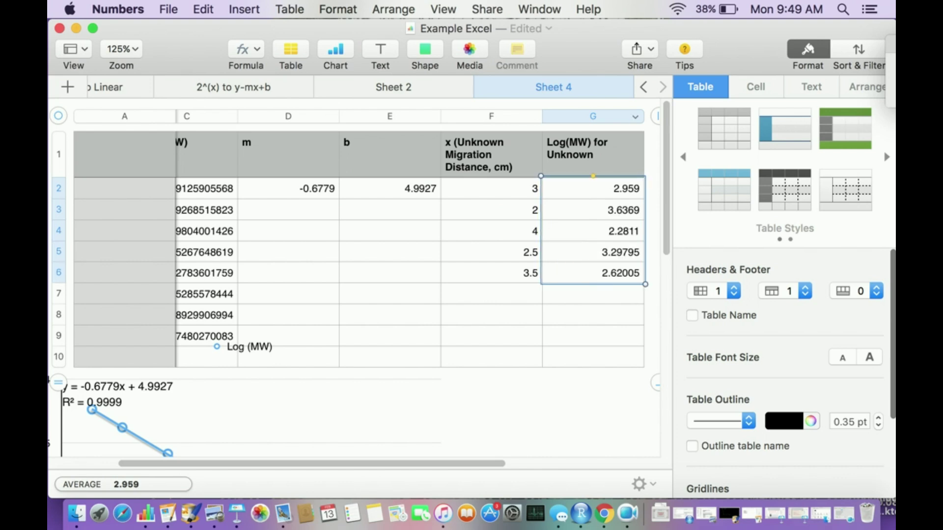
- Add column H to the table and enter the header MW (Da) in cell H1
click(656, 116)
click(652, 154)
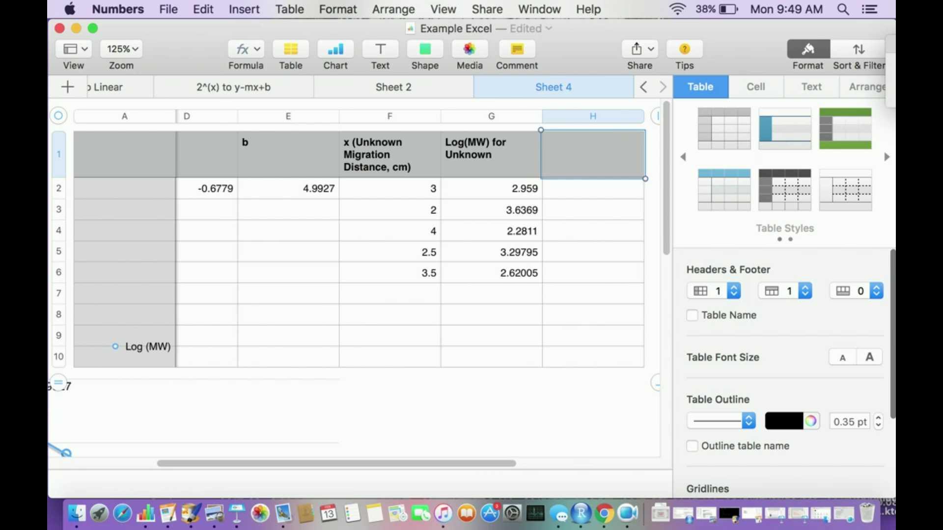
text(MW (Da)
key(Return)
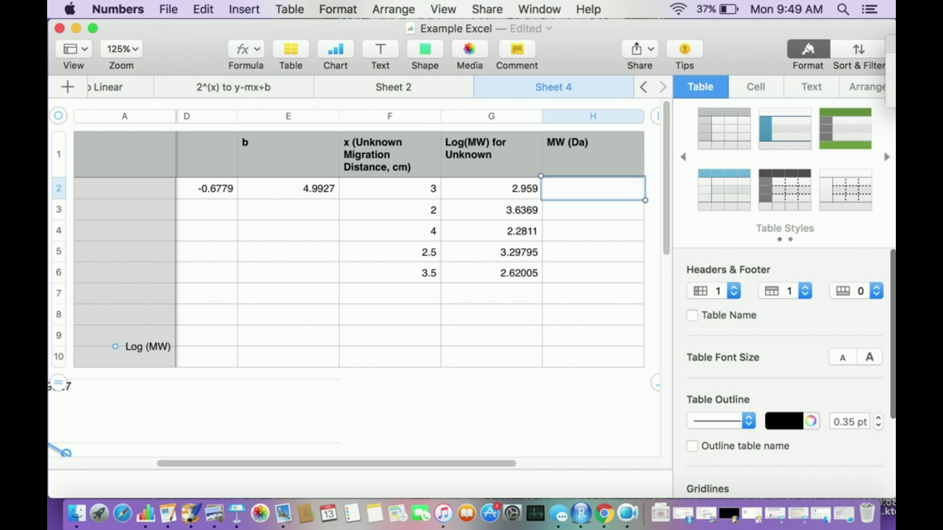
- Enter the formula =10^(G2) in cell H2 and fill it down through H6
text(=10)
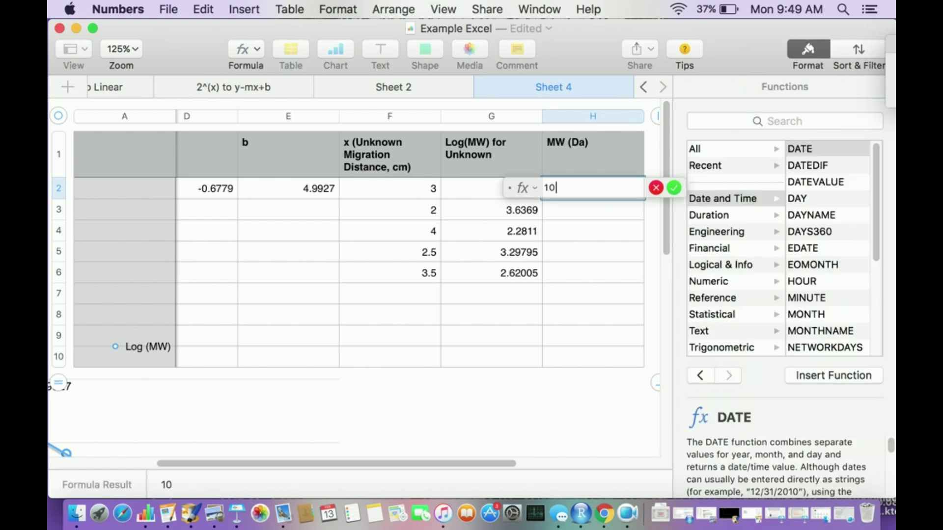
text(^()
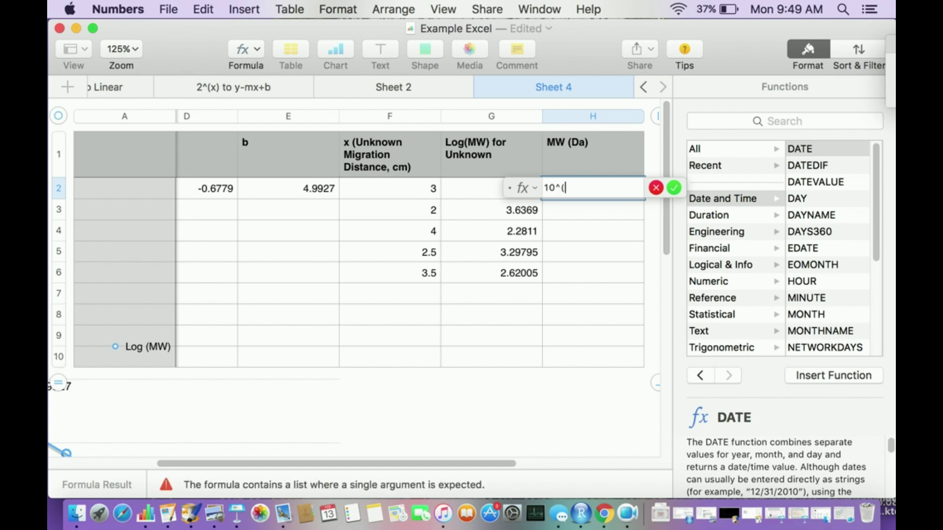
click(472, 188)
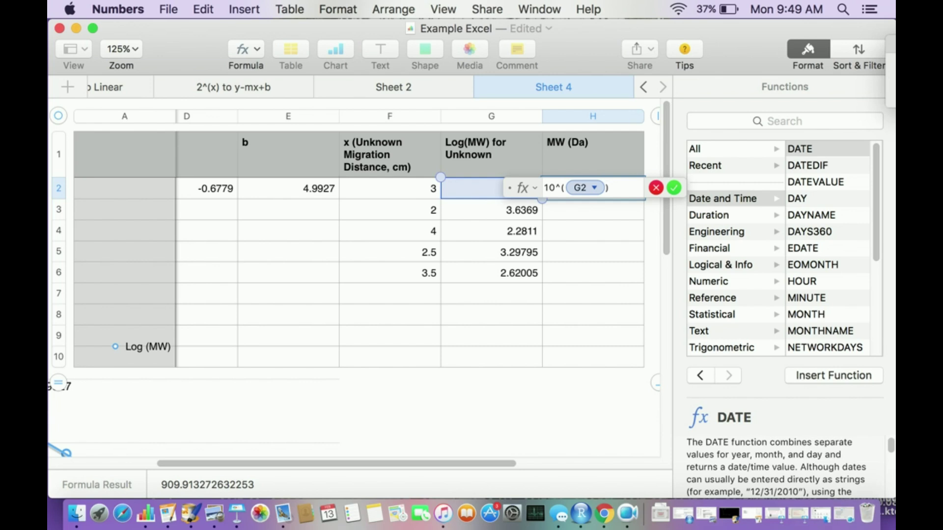
key(Return)
click(593, 189)
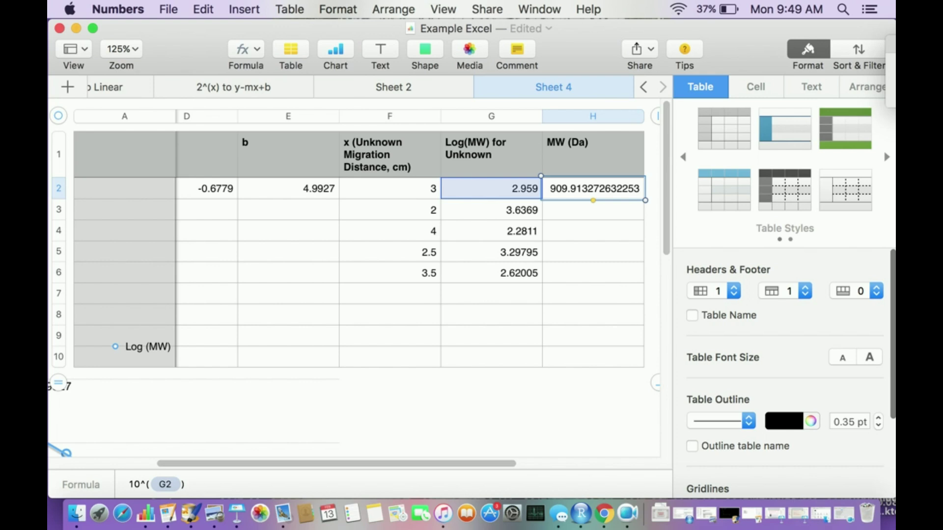
drag(593, 200, 593, 282)
click(593, 290)
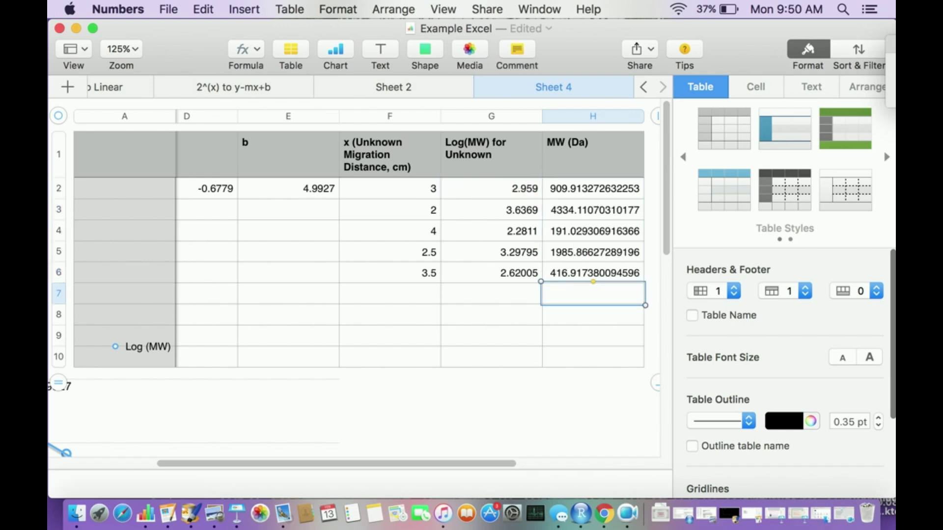
- Review the standards' migration distances in column B and their Log (MW) values in column C
key(Left)
key(Left)
key(Left)
key(Left)
key(Left)
key(Left)
key(Left)
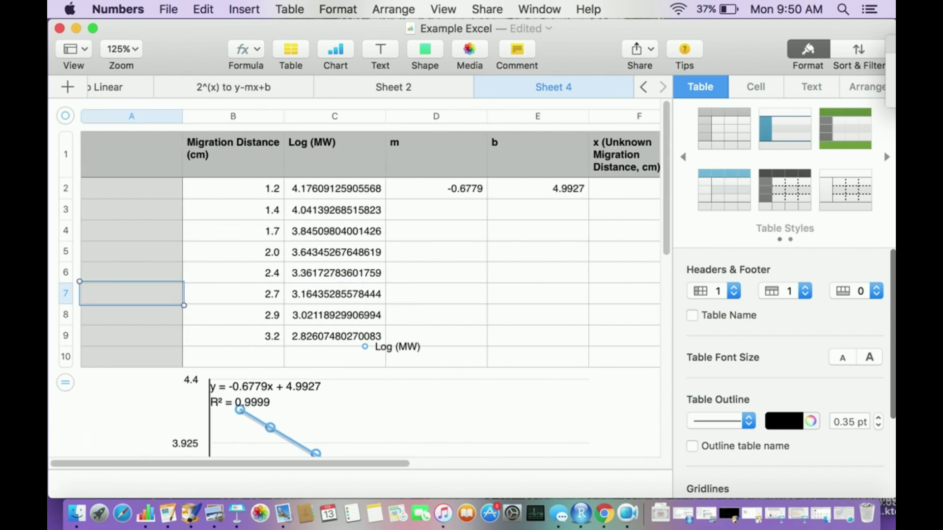
key(Right)
key(Up)
key(Up)
key(Up)
key(Up)
key(Up)
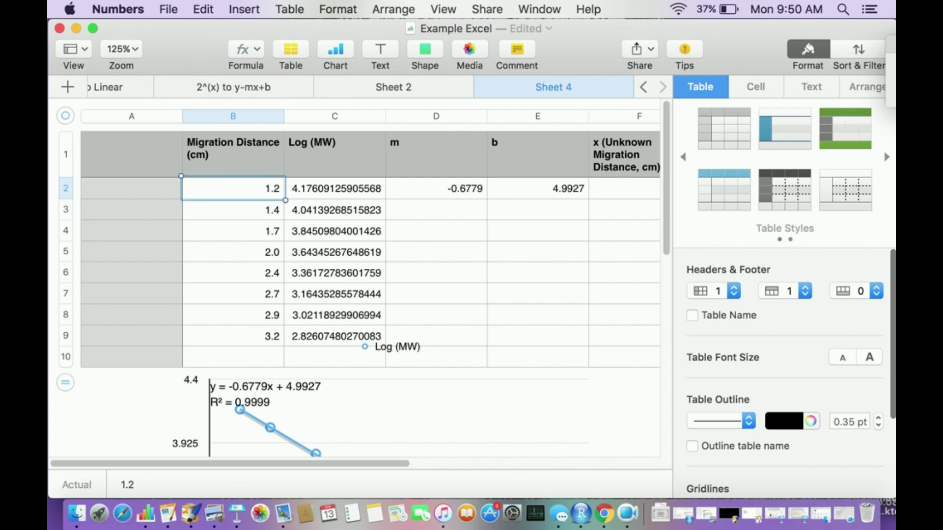
key(Right)
key(Down)
key(Down)
key(Down)
key(Down)
key(Down)
key(Down)
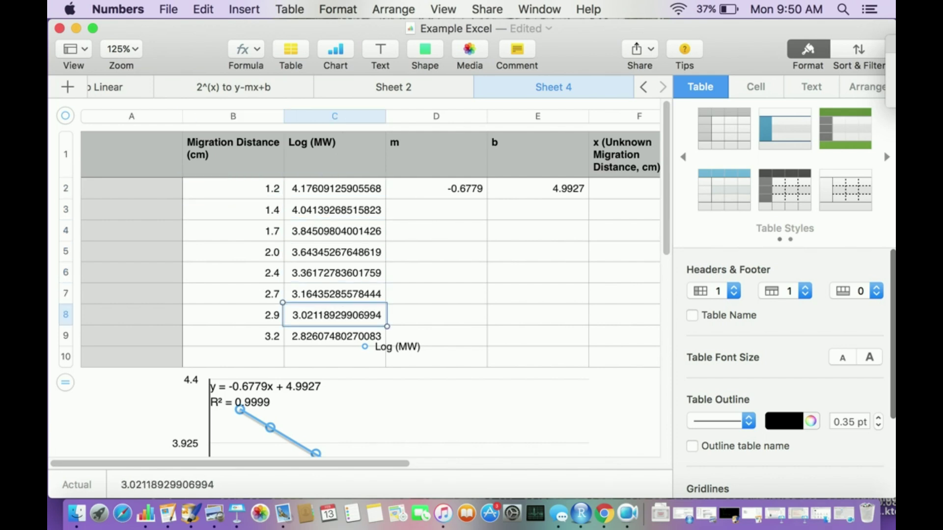
- Move the standard curve chart slightly down, clear of the last filled table row
drag(393, 418, 388, 445)
click(436, 272)
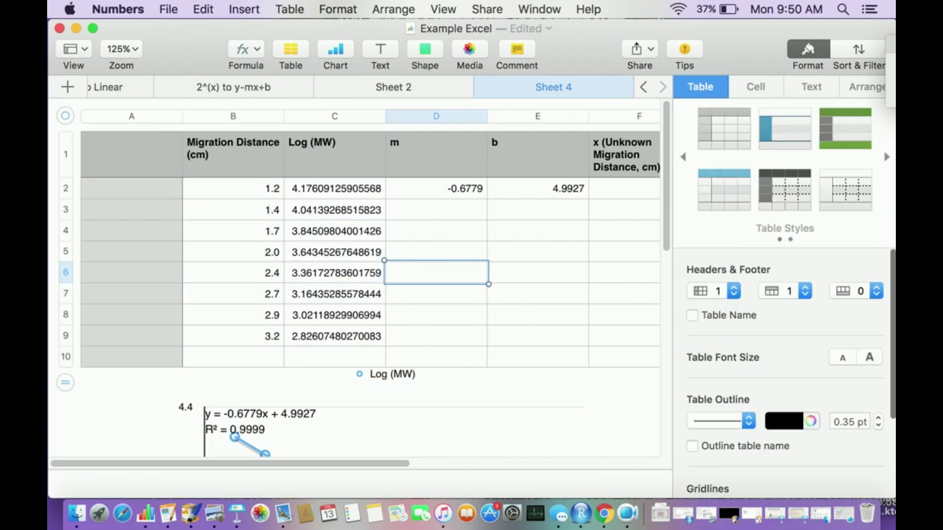
- Review the slope and intercept cells and follow the calculation across to the MW (Da) formula in H2
key(Up)
key(Up)
key(Up)
key(Up)
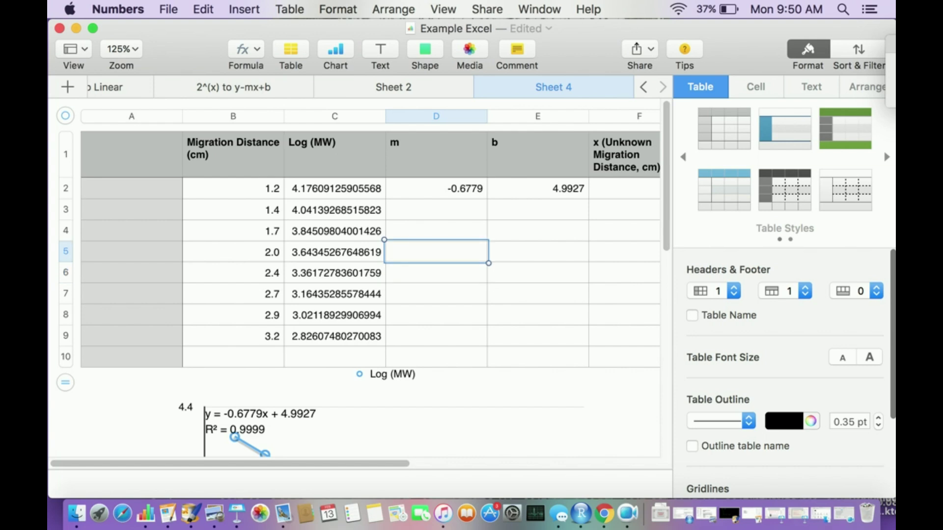
key(Left)
key(Left)
key(Right)
key(Right)
key(Right)
key(Right)
key(Right)
key(Right)
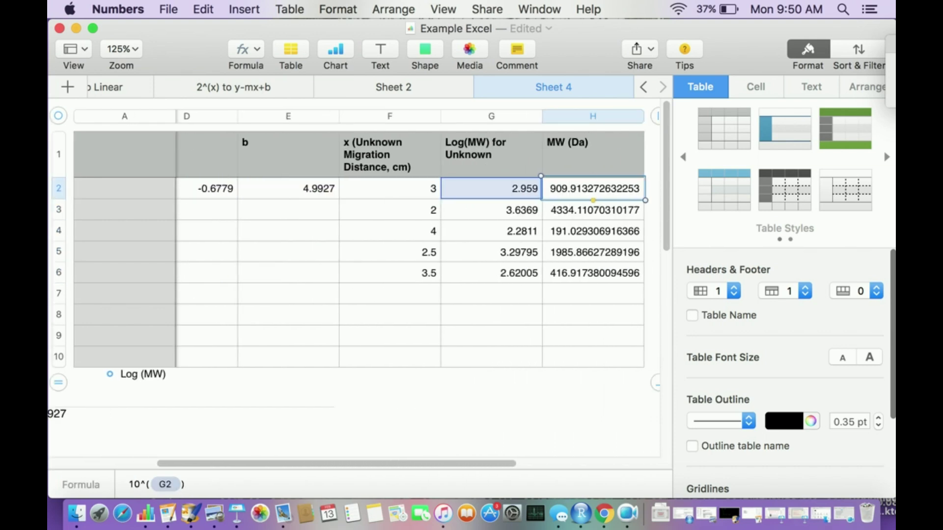
- Clear the calculated Log(MW) and MW (Da) values from cells G2 to H6
click(491, 293)
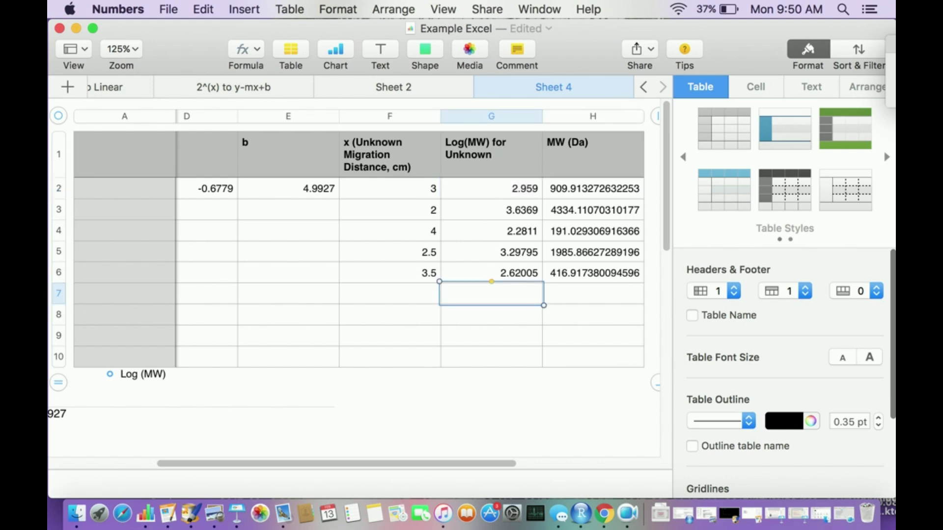
click(390, 293)
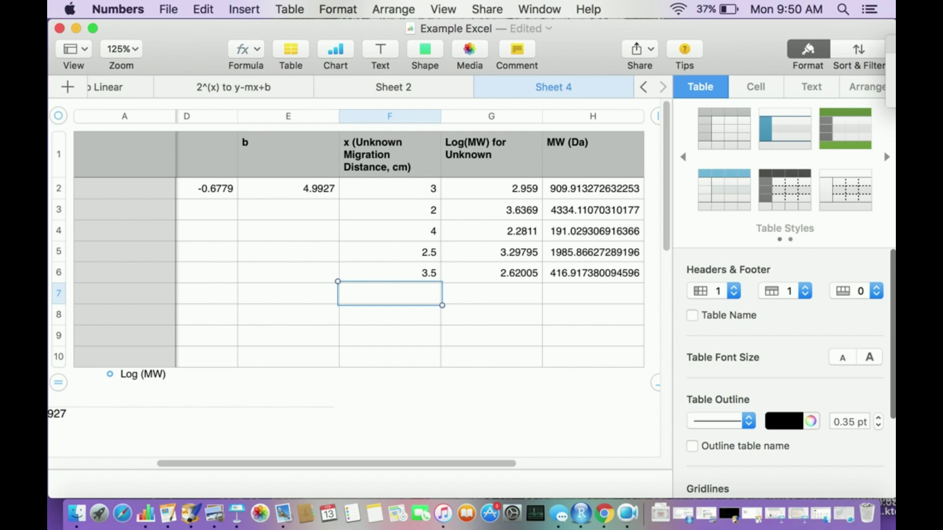
drag(491, 188, 593, 273)
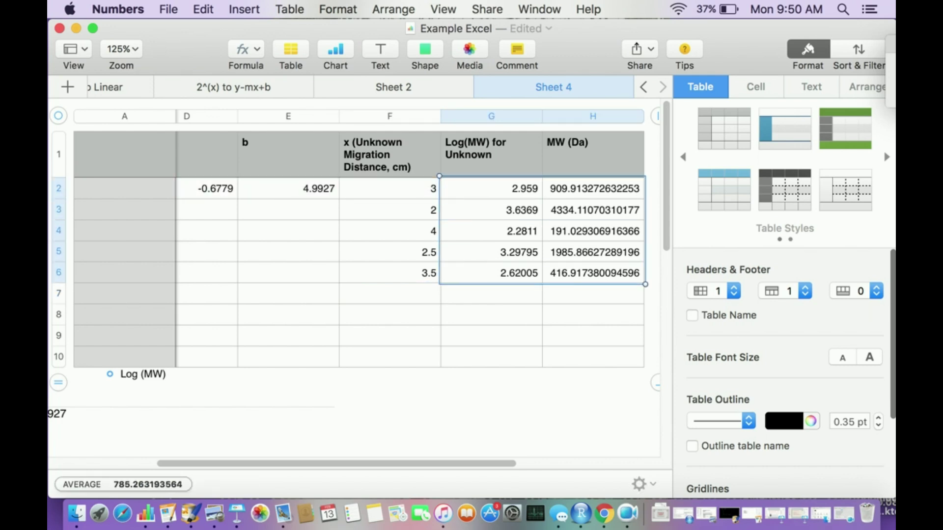
key(BackSpace)
- Enter the unknown migration distances 1.2, 1.3, 1.4 and 1 in cells F7 to F10
click(389, 293)
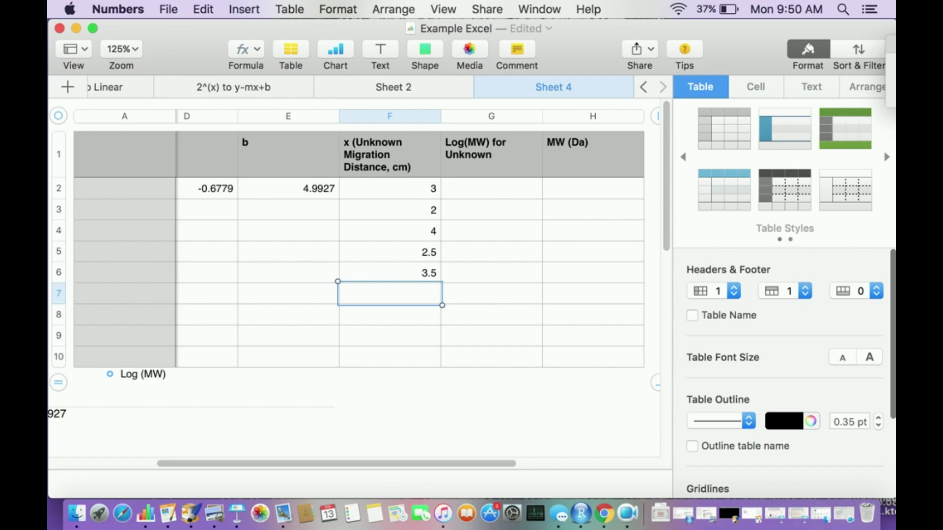
text(1.2)
key(Return)
text(1.2)
key(Return)
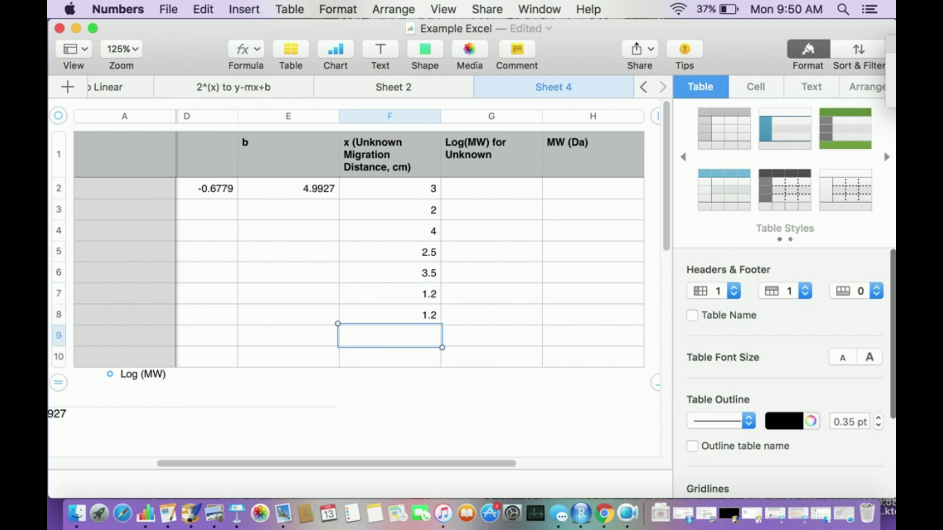
click(389, 315)
text(1.3)
key(Return)
text(1.4)
key(Return)
text(1.5)
key(Return)
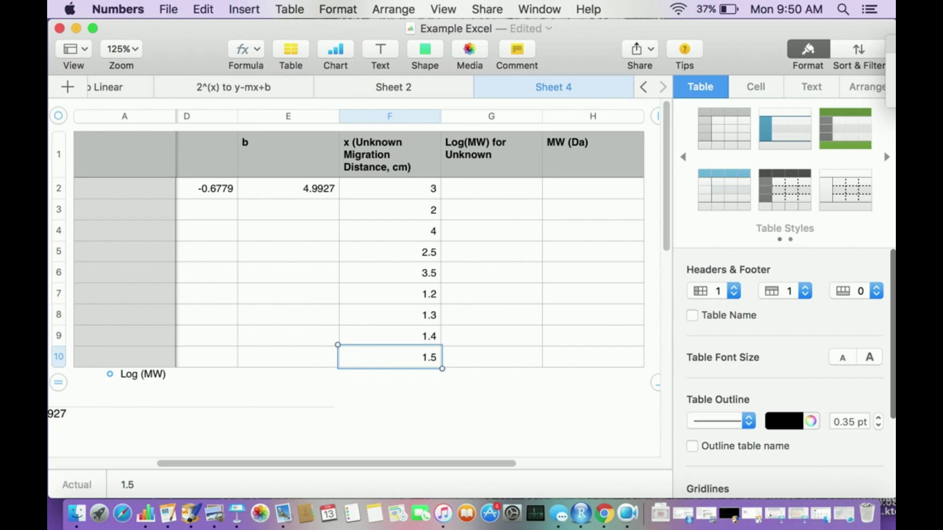
text(3)
key(Return)
key(BackSpace)
text(8)
key(BackSpace)
text(9)
key(BackSpace)
text(1)
- Extend the table with empty rows 11 to 16
click(491, 252)
key(Up)
key(Up)
key(Up)
key(Up)
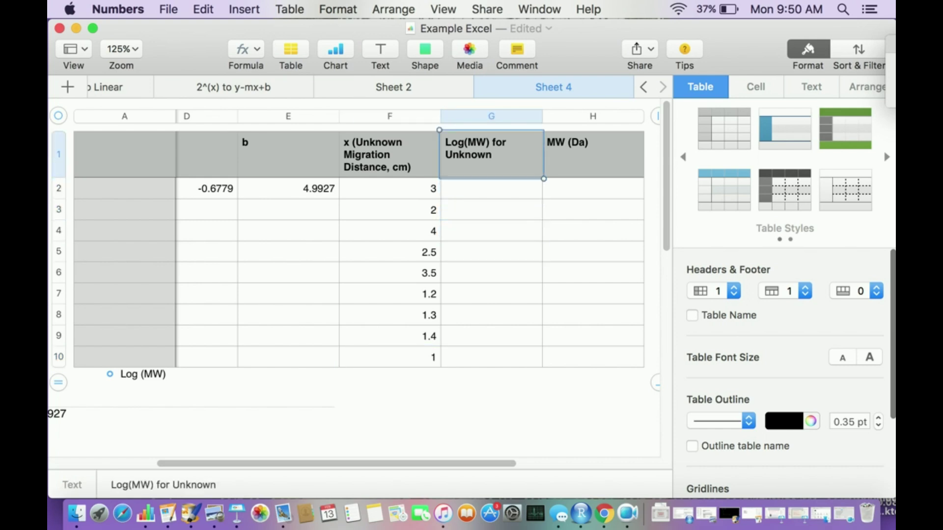
key(Down)
key(Down)
key(Up)
key(Up)
key(Down)
key(Down)
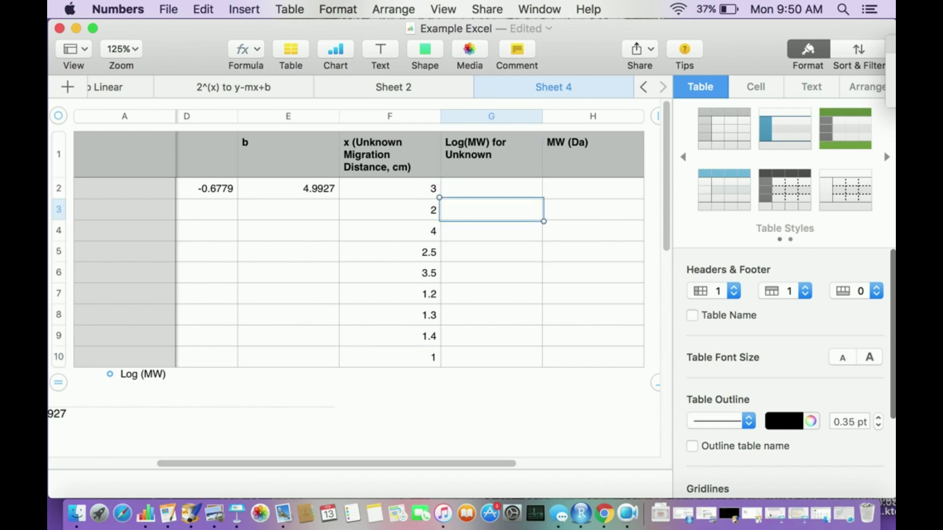
key(Return)
key(Return)
key(Return)
key(Return)
key(Return)
key(Return)
key(Return)
key(Return)
key(Return)
key(Return)
key(Return)
key(Return)
key(Return)
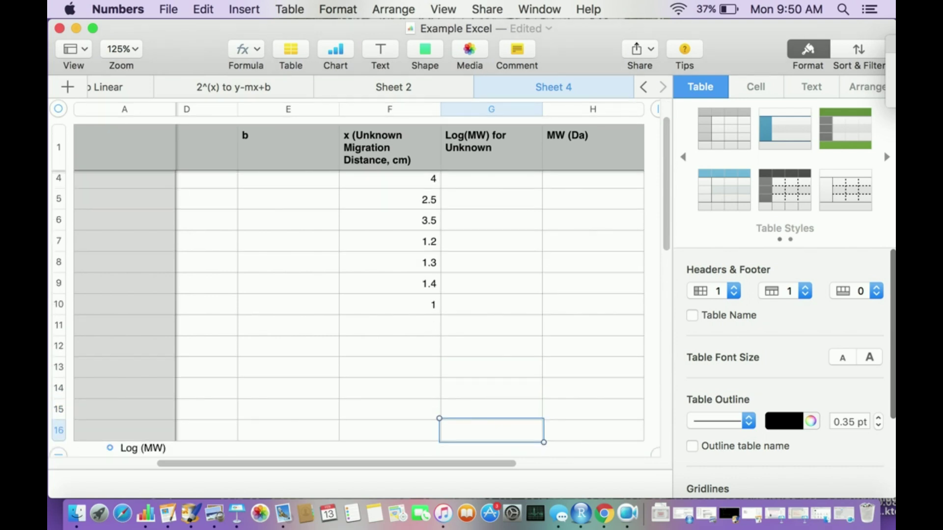
- Enter the unknown migration distances 2, 4, 5, 6, 7 and 1 in cells F11 to F16
key(Left)
key(Up)
key(Up)
key(Up)
key(Up)
key(Up)
text(2)
key(Return)
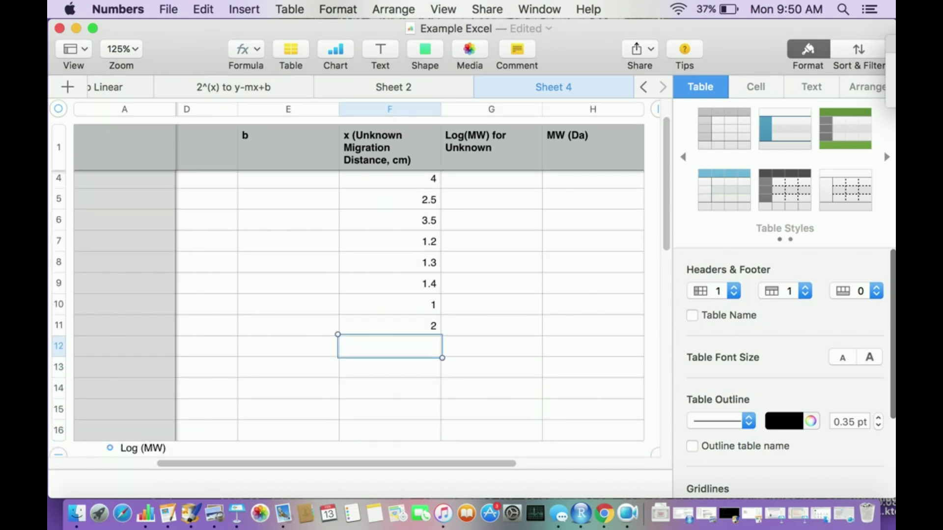
text(4 5 6 7 2)
key(BackSpace)
text(1)
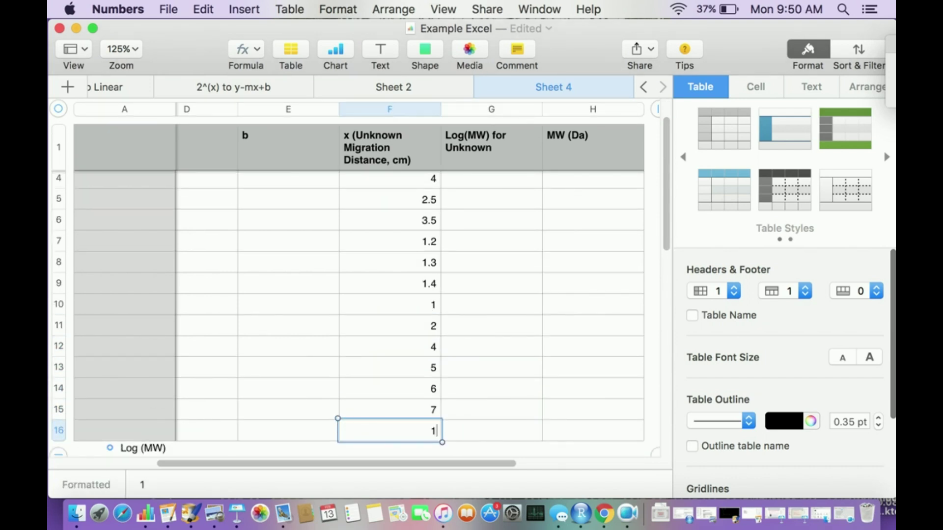
key(Return)
- Enter the formula =$D$2*F2+$E$2 in cell G2 and fill it down through G16
drag(491, 305, 491, 205)
click(491, 290)
key(Up)
key(Up)
key(Up)
key(Up)
key(Up)
key(Up)
key(Up)
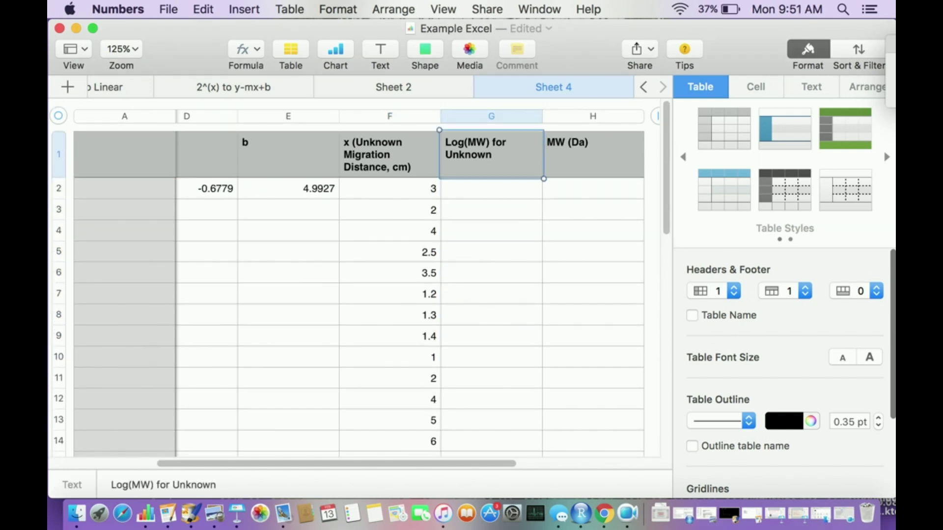
text(=)
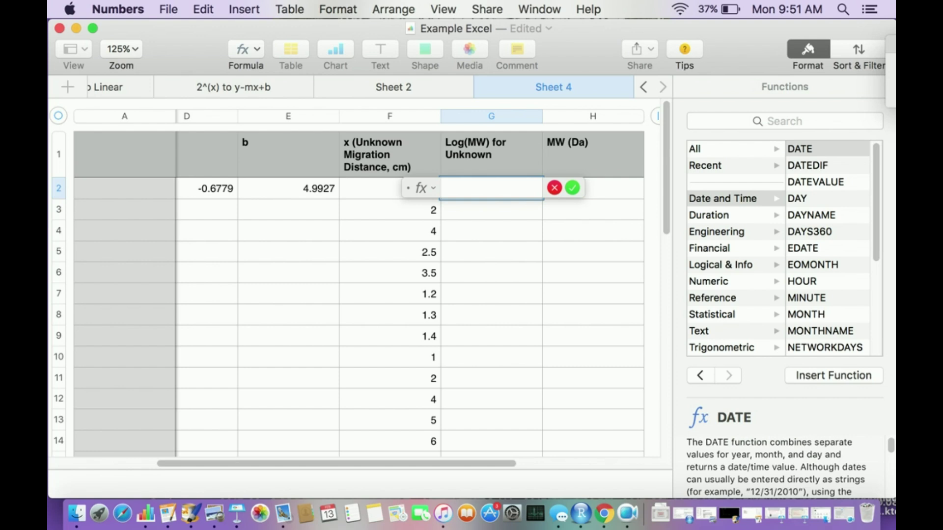
text($D$2)
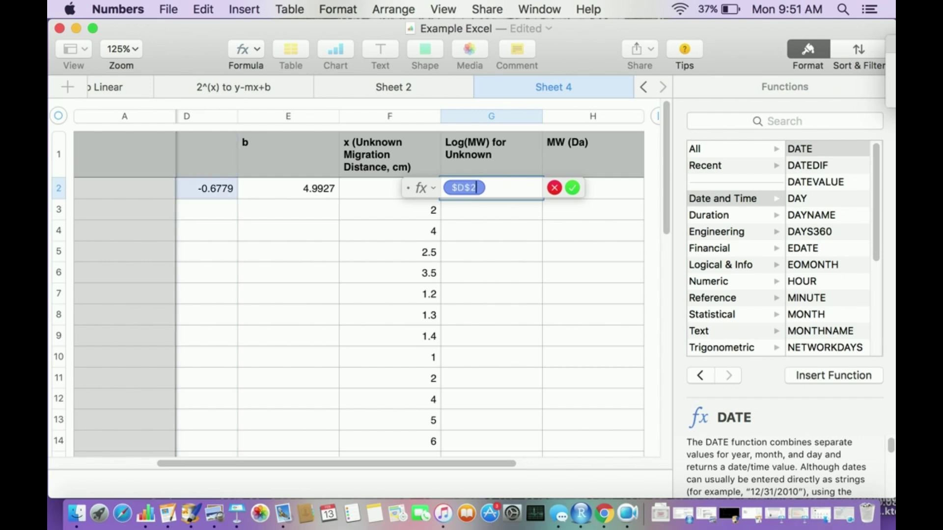
scroll(368, 294, left, 2)
text(*F2)
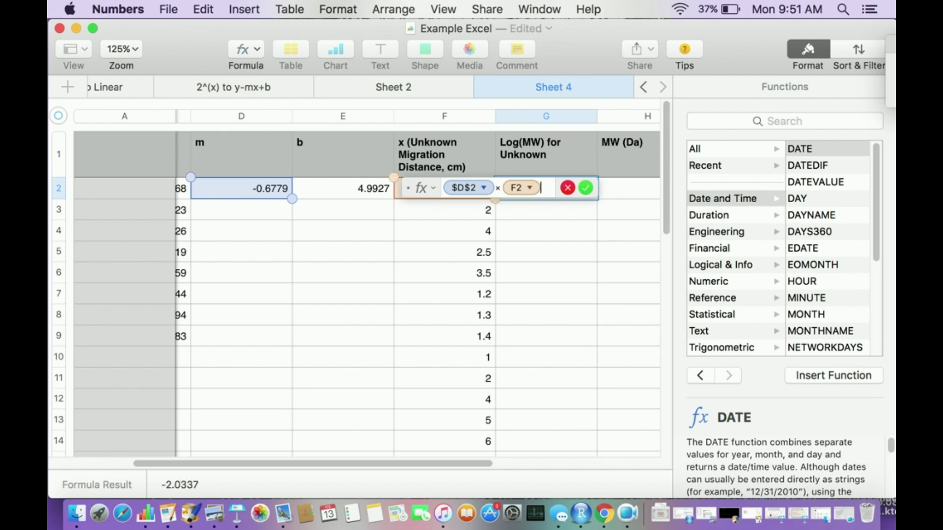
text(+)
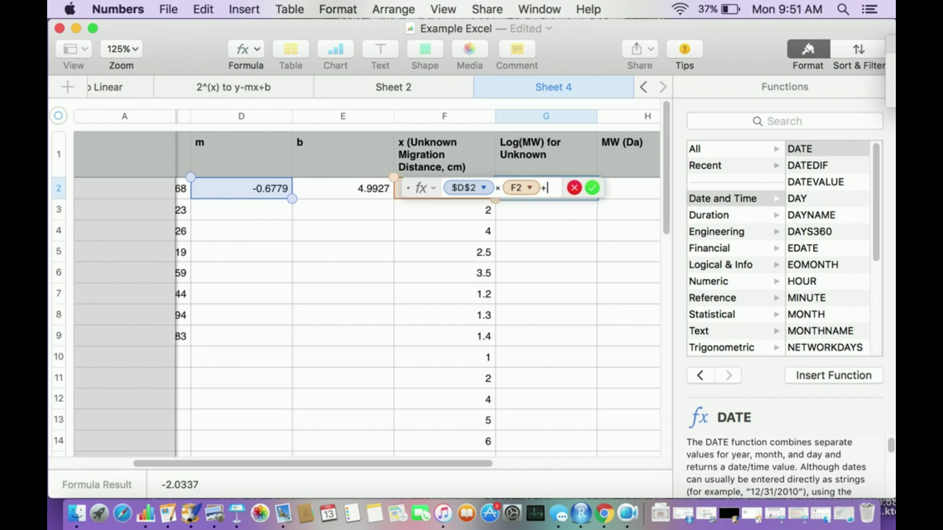
text($)
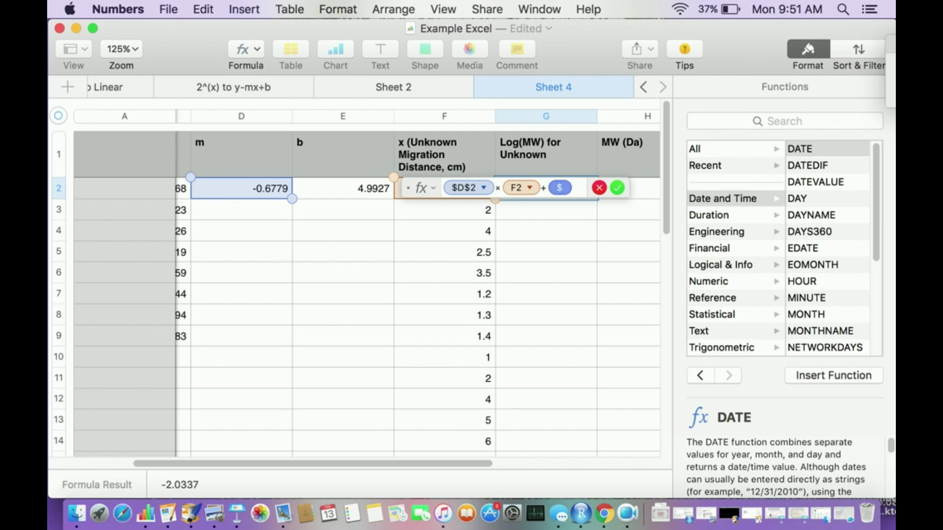
text(E$)
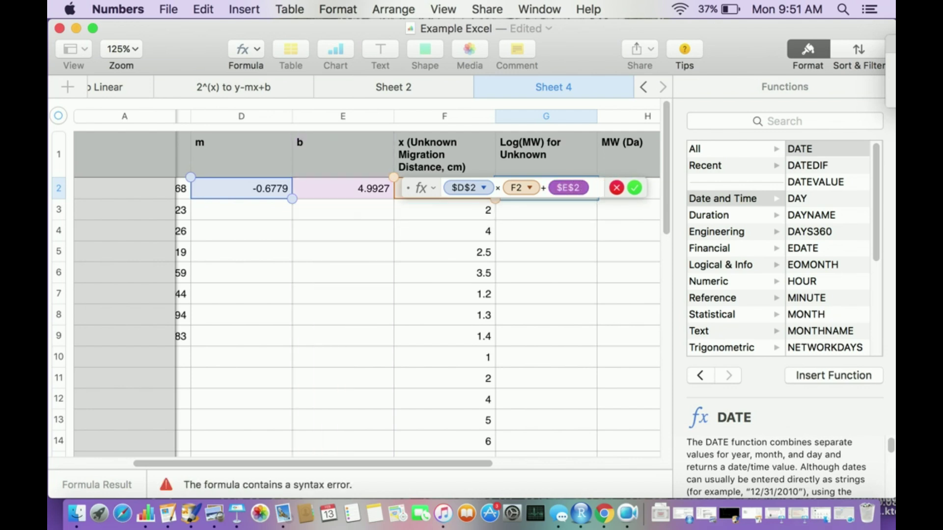
text(2)
key(Return)
click(546, 189)
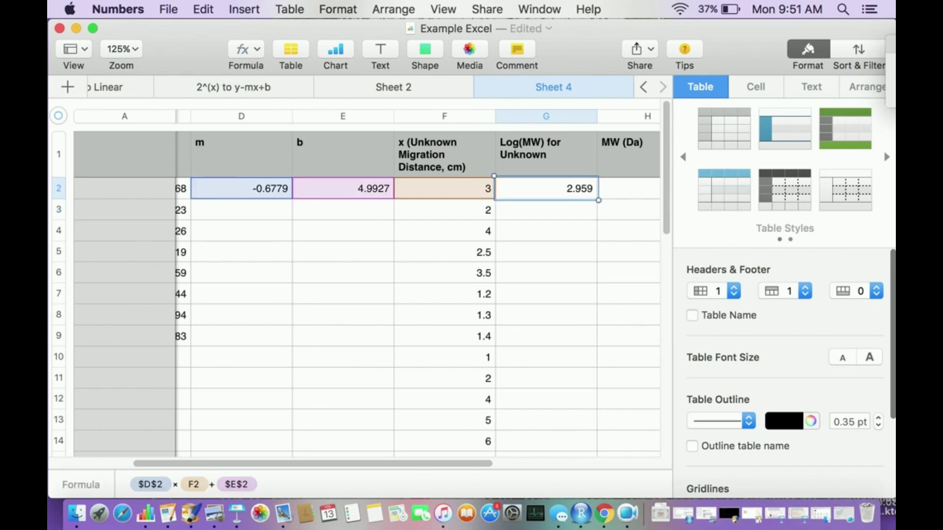
drag(546, 200, 546, 248)
scroll(354, 279, up, 10)
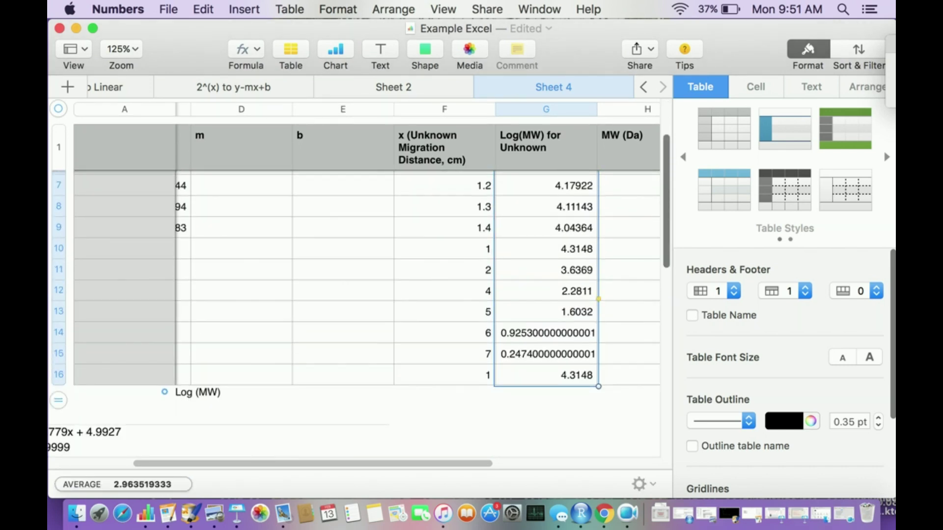
- Enter the formula =10^(G2) in cell H2 under MW (Da)
click(628, 189)
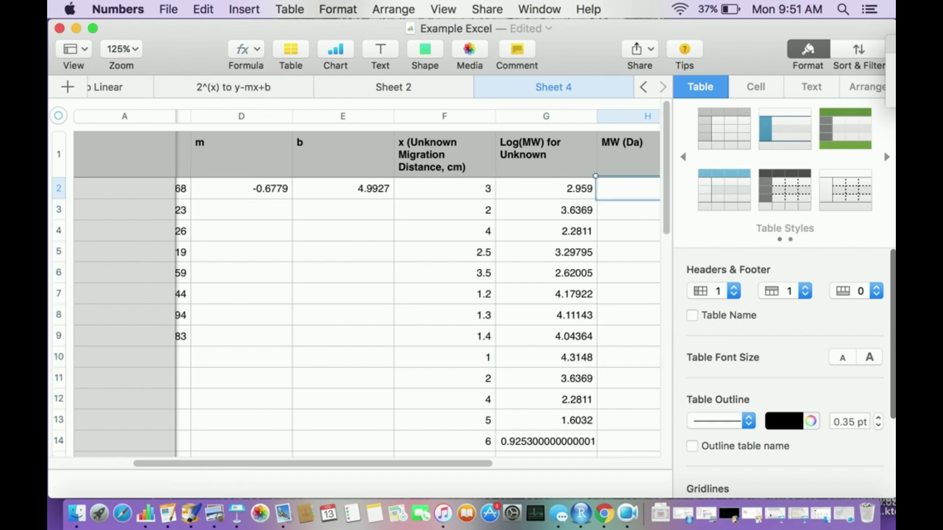
text(=)
text(10^()
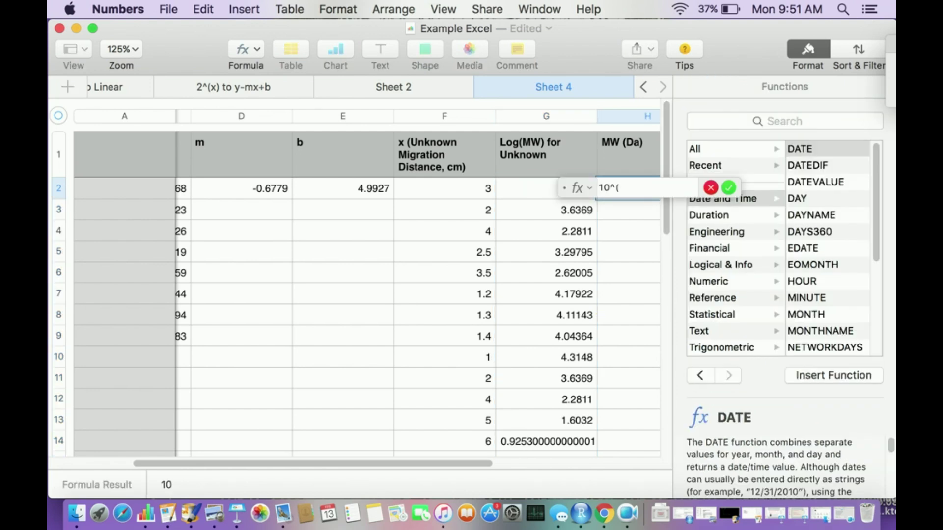
click(527, 189)
text())
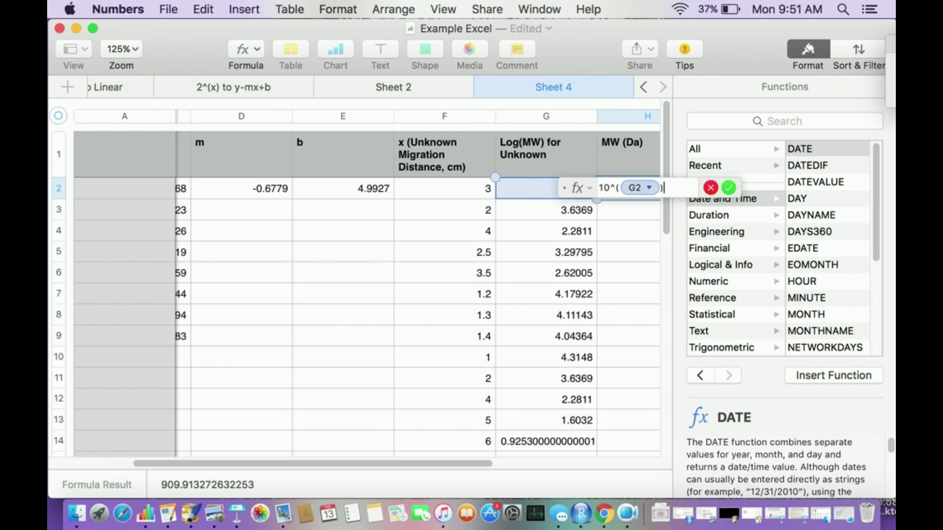
key(Return)
key(Return)
click(592, 154)
click(592, 188)
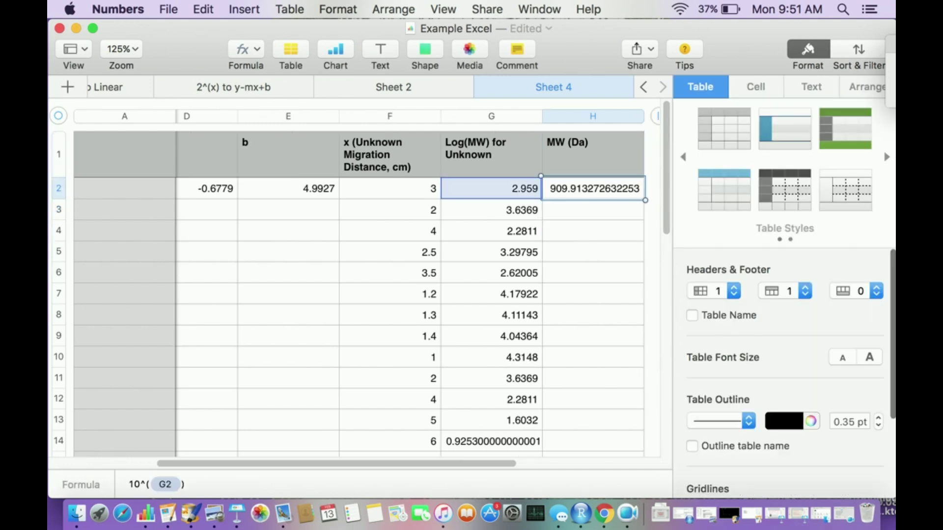
- Fill the molecular weight formula from H2 down through H16 and return to the first unknown migration distance in F2
drag(593, 200, 593, 352)
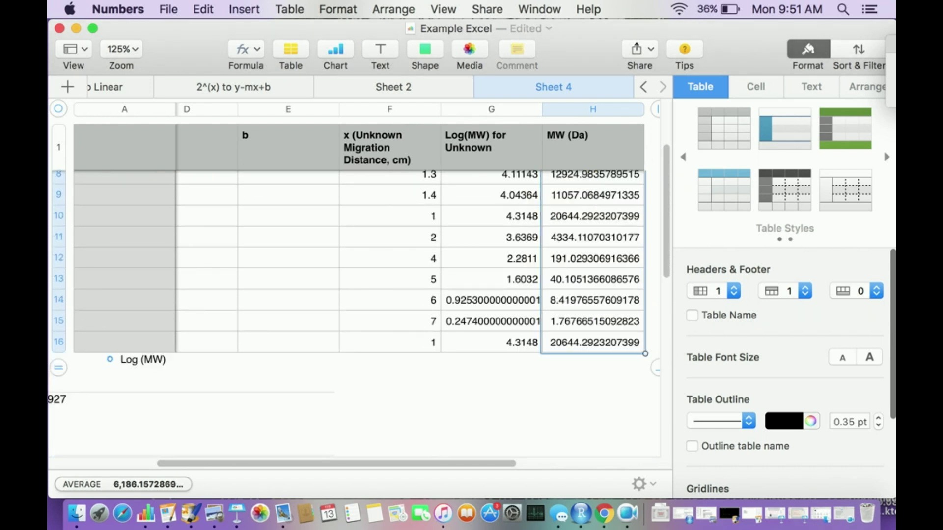
click(389, 216)
key(Up)
key(Up)
key(Up)
key(Up)
key(Up)
key(Up)
key(Up)
key(Up)
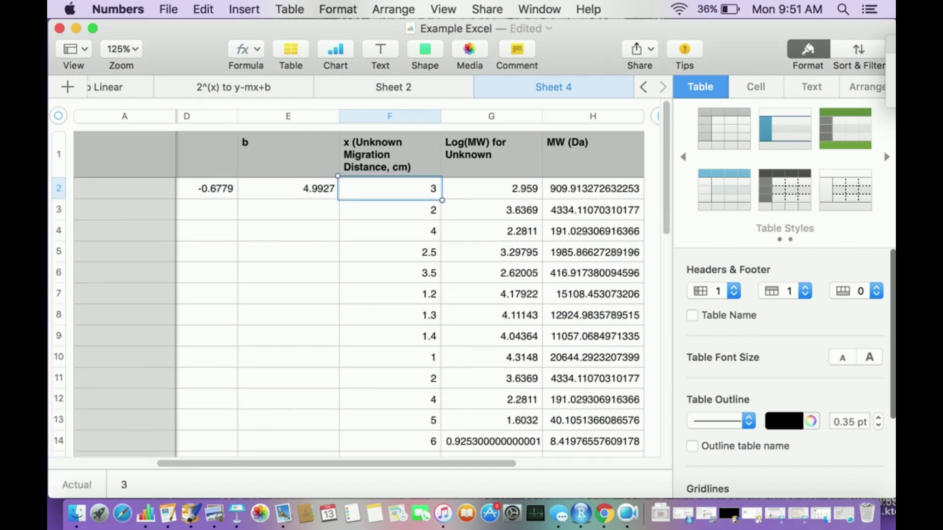
- Examine the Log(MW) formulas from G2 down to G7, checking which slope, intercept and migration distance cells they reference
key(Up)
key(Down)
key(Down)
key(Up)
key(Right)
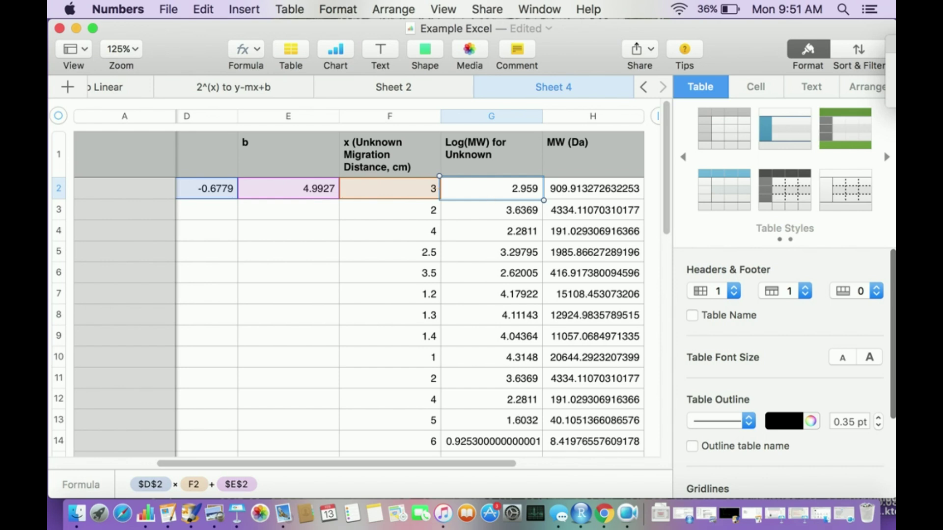
key(Down)
key(Down)
key(Down)
key(Down)
key(Down)
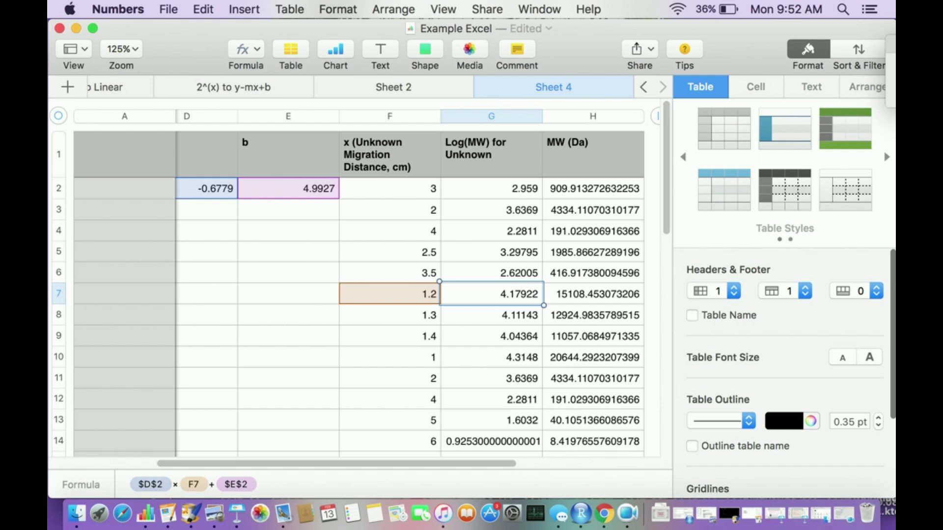
- Review the standard migration distances on Sheet 4 and the standard band data on Sheet 2, then inspect the MW (Da) formula in H2 on Sheet 4
click(288, 231)
key(Left)
key(Left)
key(Left)
key(Left)
key(Right)
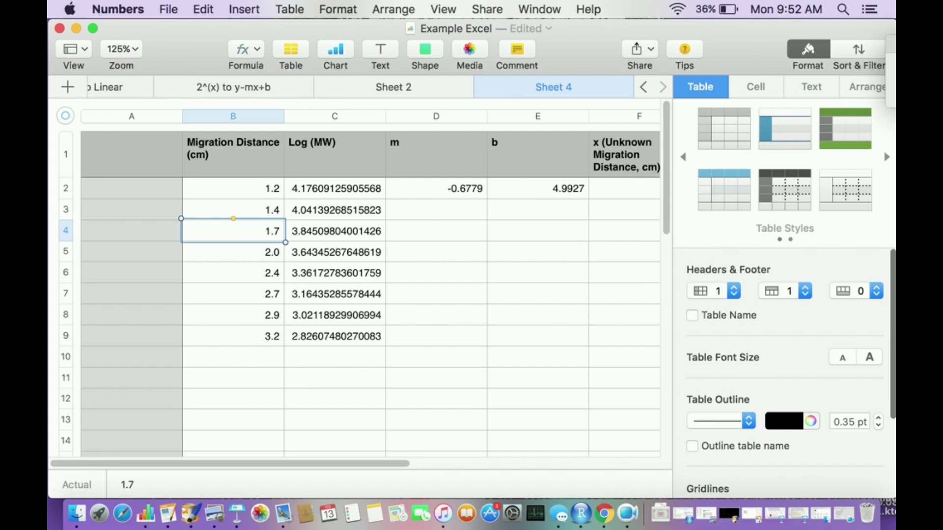
click(394, 87)
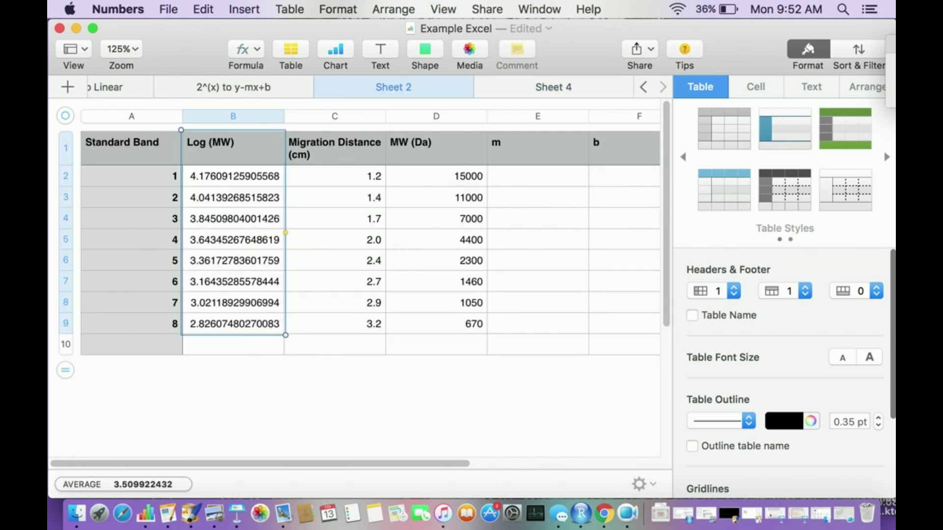
click(554, 87)
click(538, 188)
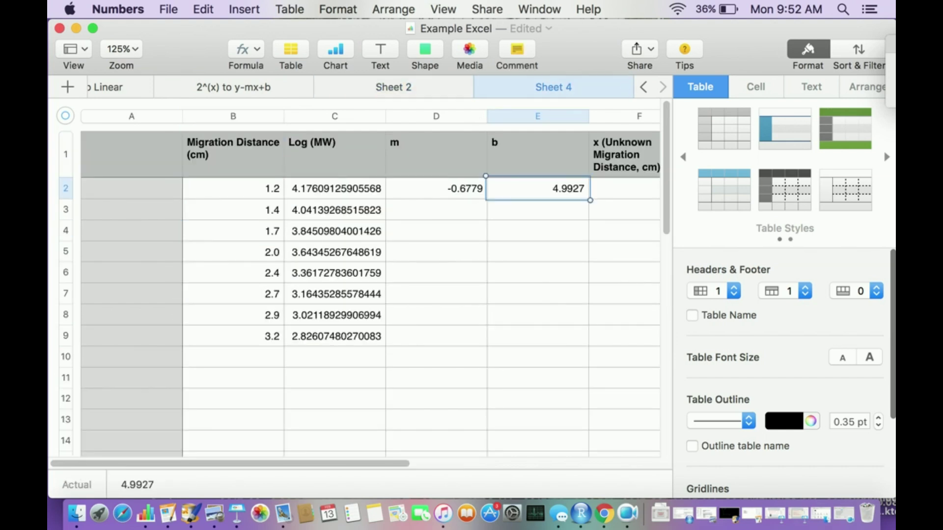
key(Right)
key(Right)
key(Right)
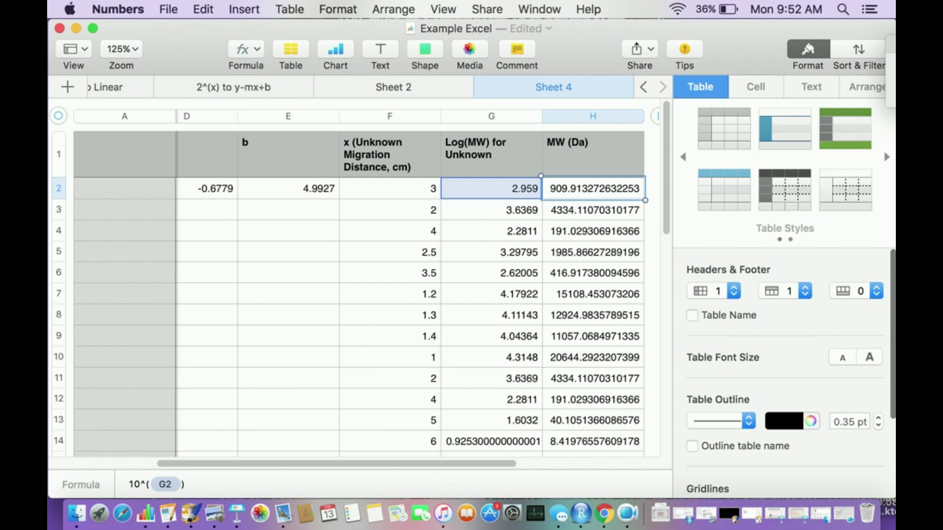